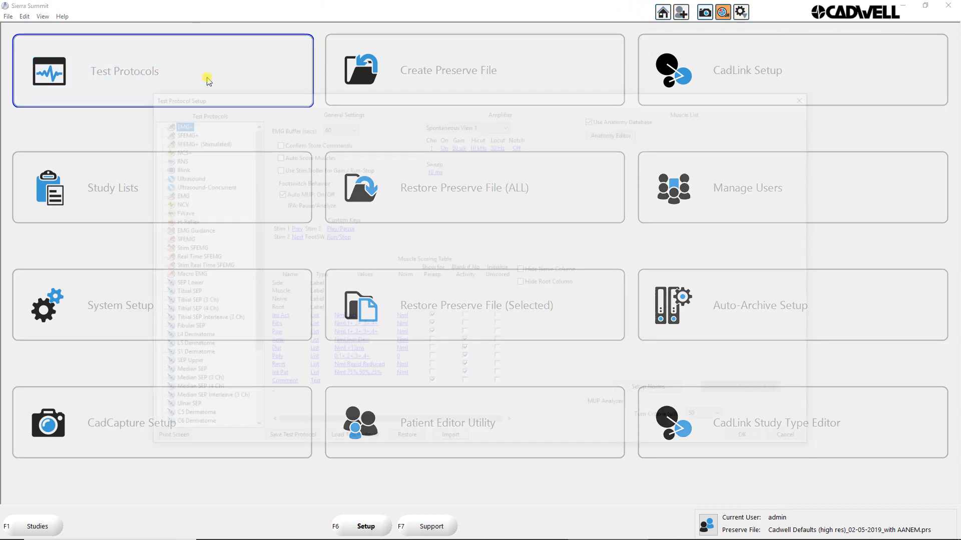
# Open the NCS+ protocol's test type settings, look at the F-Wave layout, and return to the Motor test type.
pyautogui.click(171, 149)
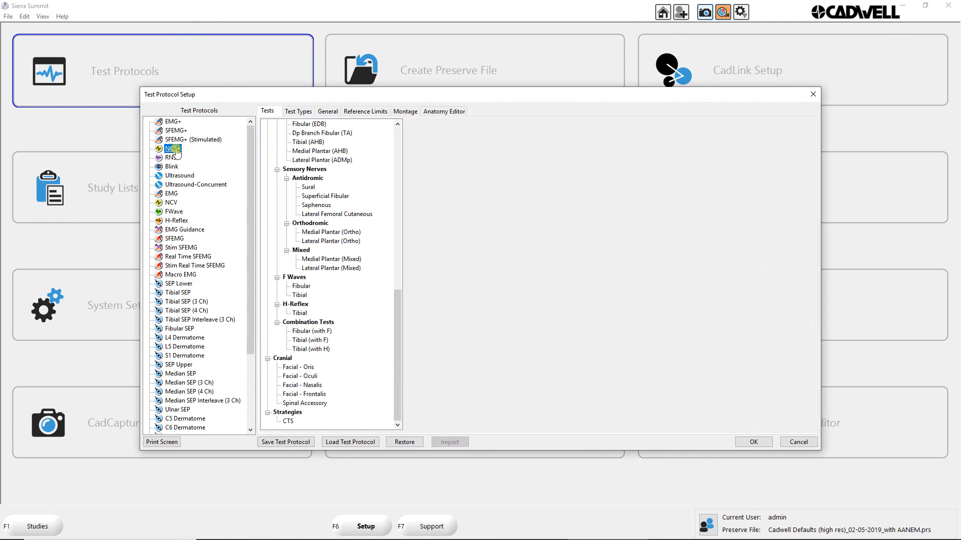
pyautogui.click(300, 112)
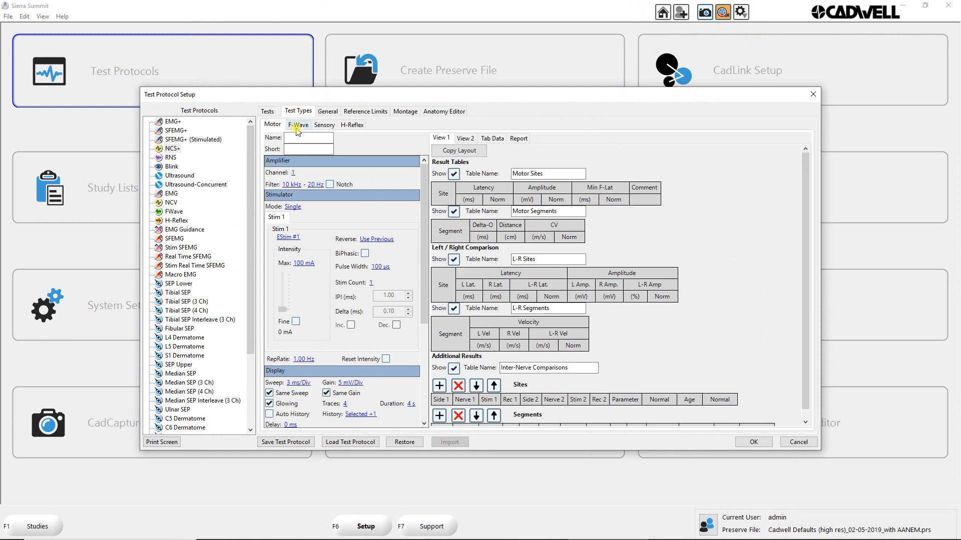
pyautogui.click(293, 126)
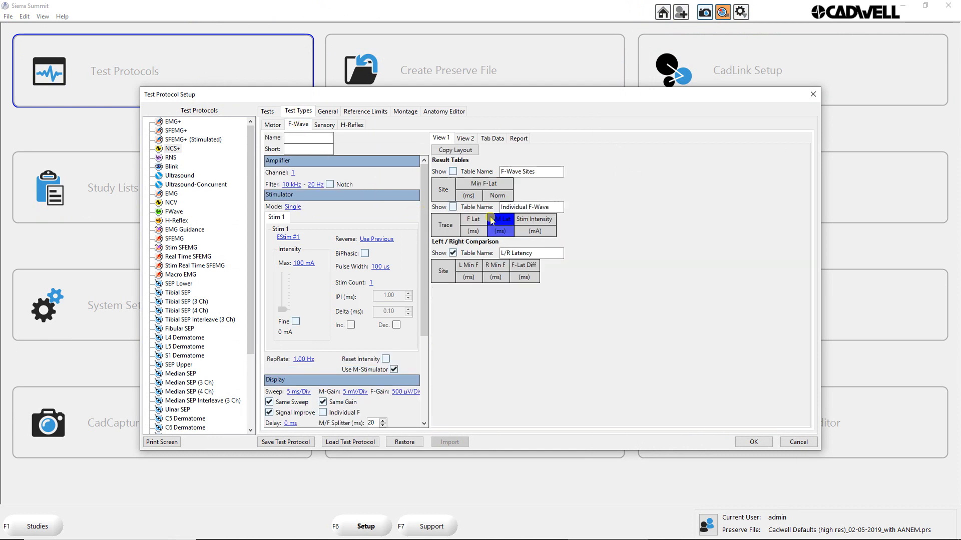
pyautogui.click(273, 125)
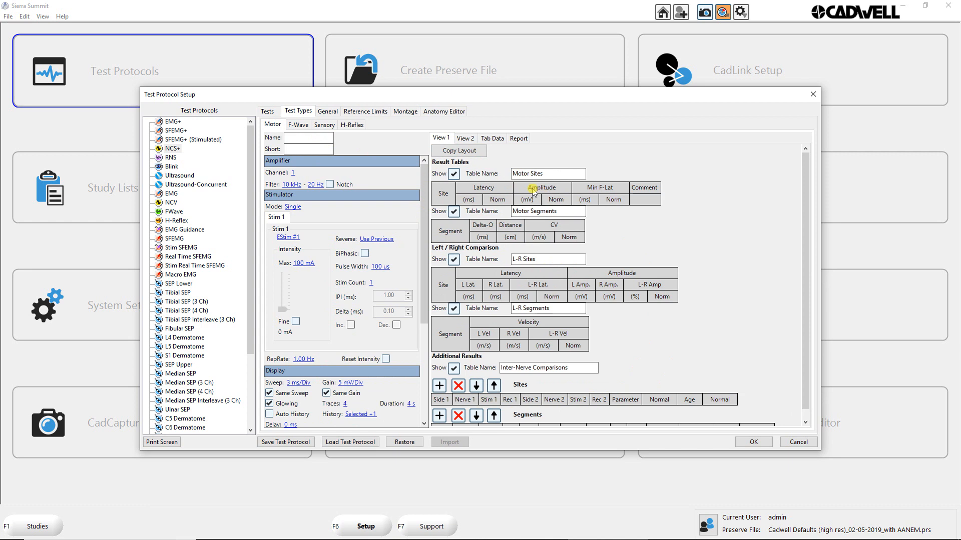
# Copy the motor View 1 table layout to Tab Data and Report.
pyautogui.click(461, 152)
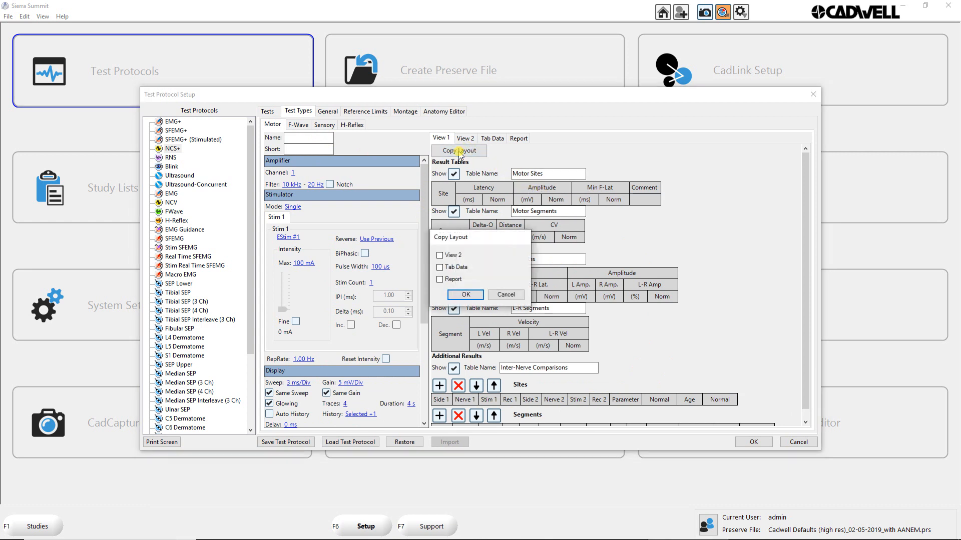
pyautogui.click(440, 267)
pyautogui.click(440, 279)
pyautogui.click(465, 295)
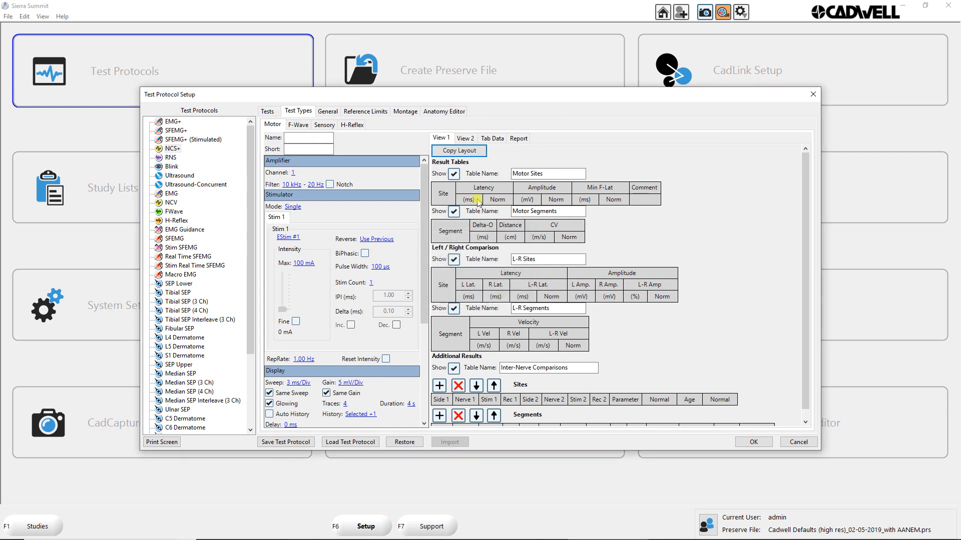
# In the motor Report layout, remove the Norm columns under Latency, Amplitude and Min F-Lat from the Motor Sites table.
pyautogui.click(519, 139)
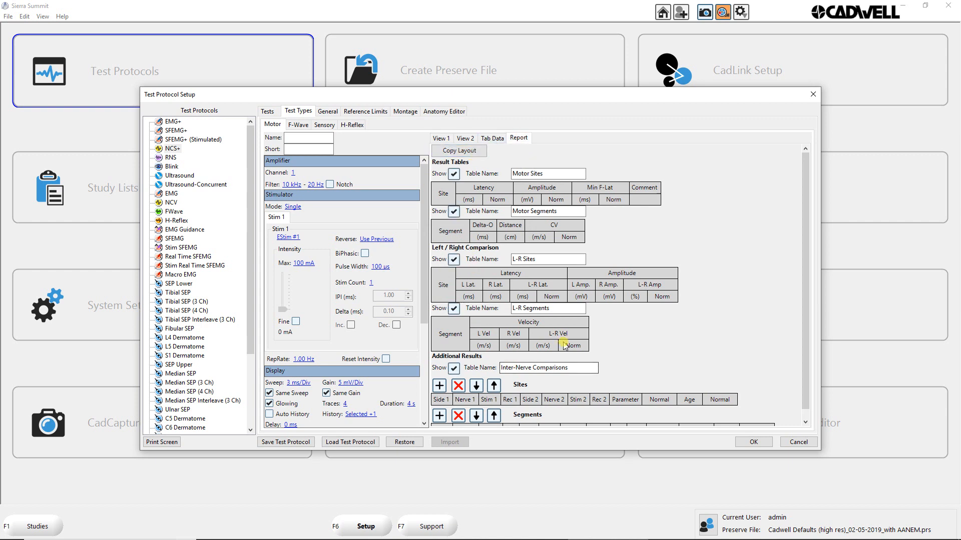
pyautogui.rightClick(500, 202)
pyautogui.click(496, 201)
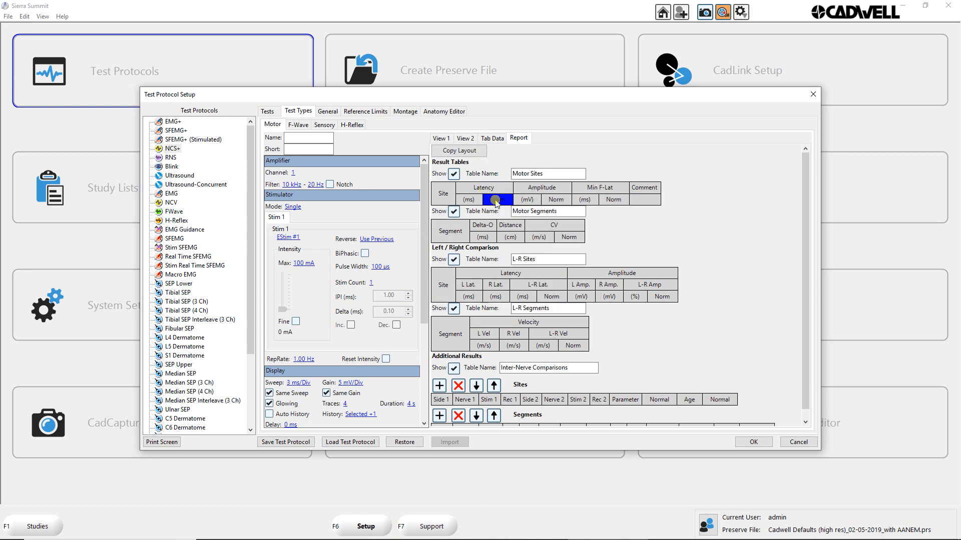
pyautogui.rightClick(496, 201)
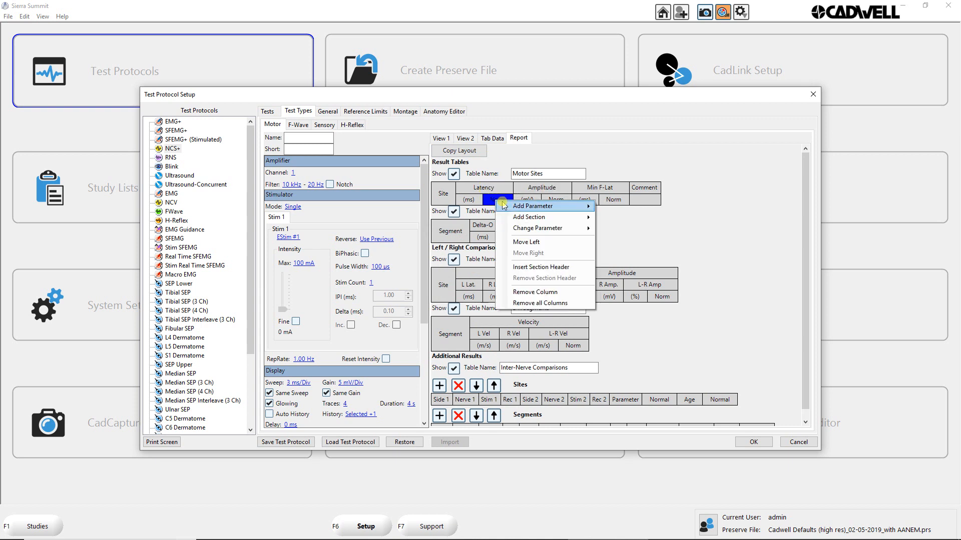
pyautogui.click(539, 292)
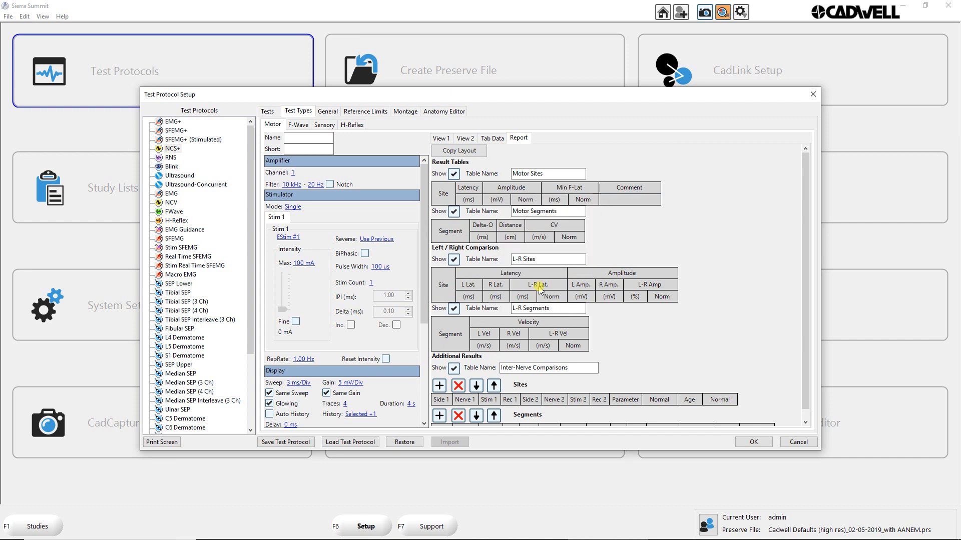
pyautogui.click(525, 200)
pyautogui.rightClick(528, 203)
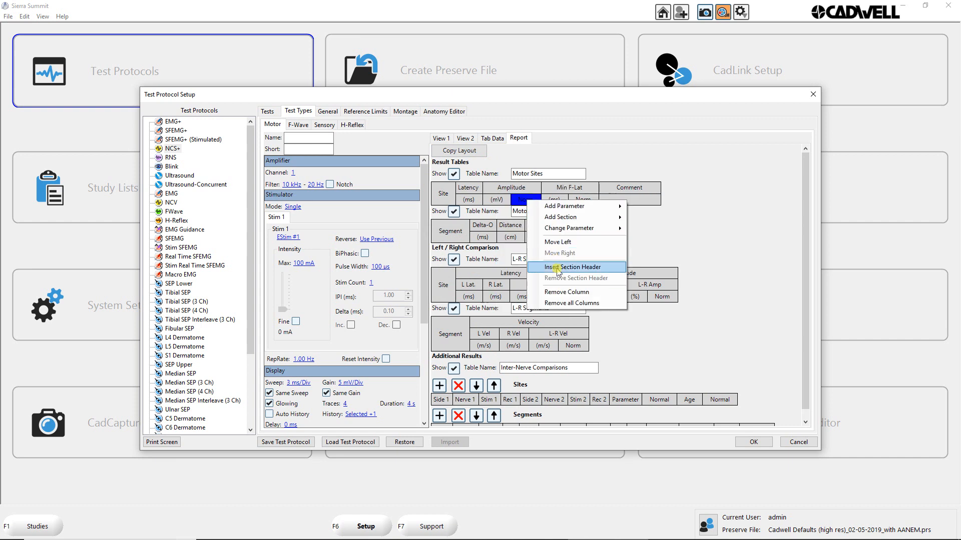
pyautogui.click(557, 292)
pyautogui.click(556, 200)
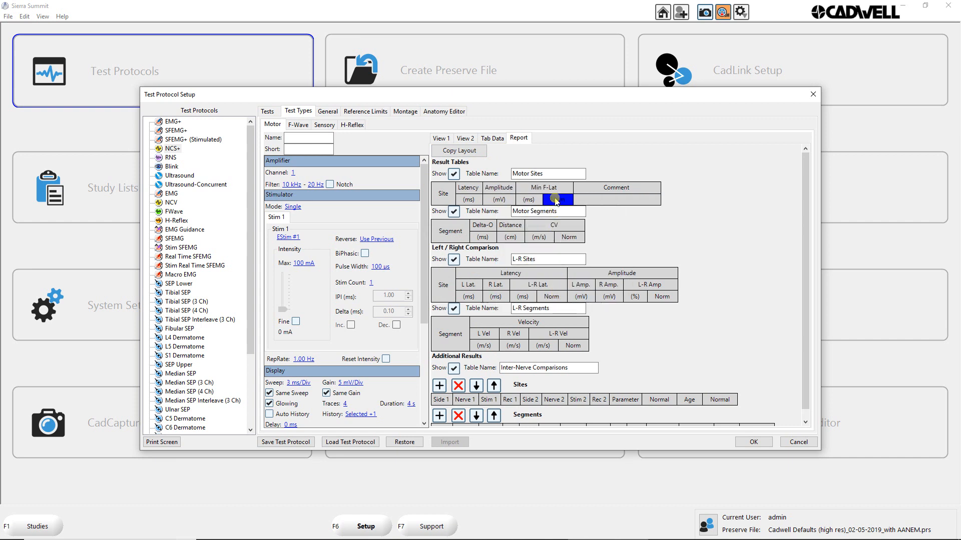
pyautogui.rightClick(557, 200)
pyautogui.click(576, 291)
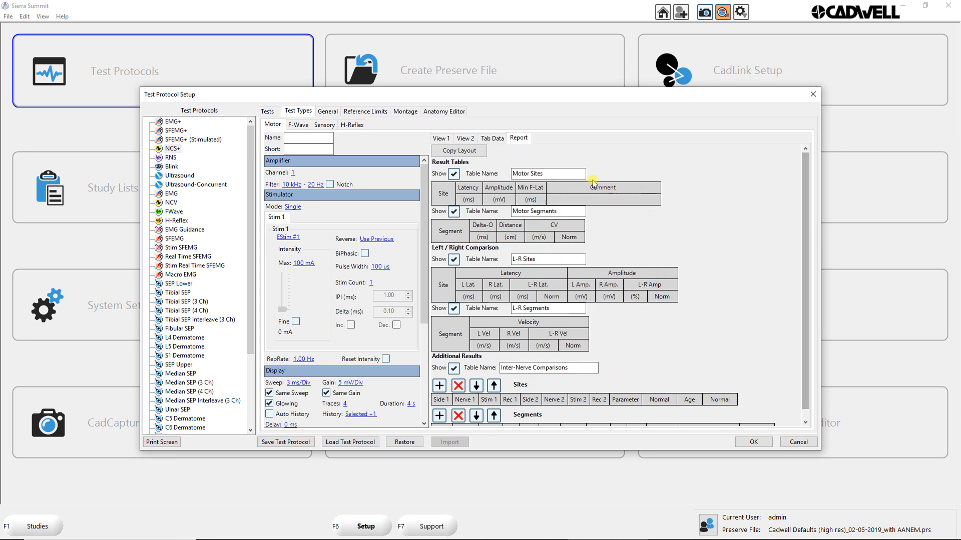
# Return to the motor View 1 layout and look through its result, left/right comparison and additional results tables.
pyautogui.click(443, 139)
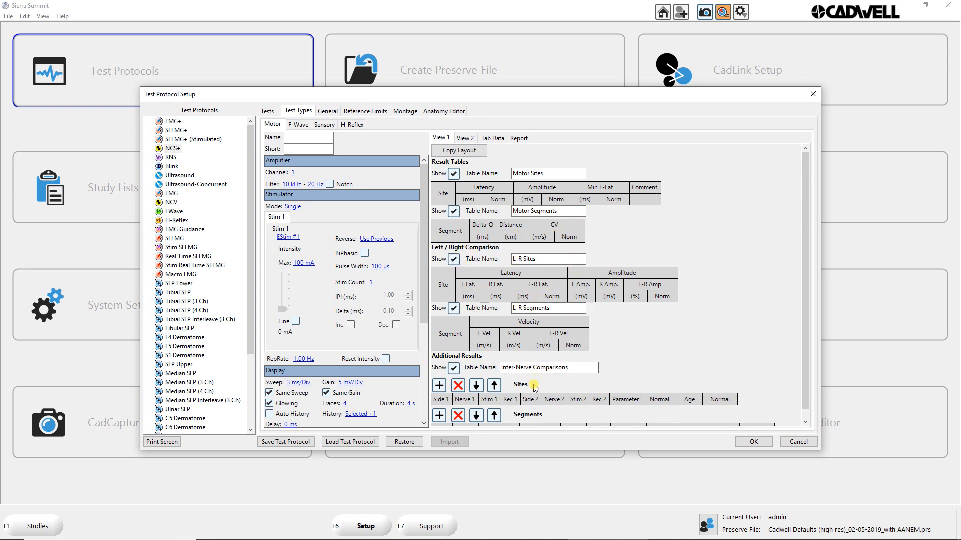
pyautogui.scroll(-1, 535, 388)
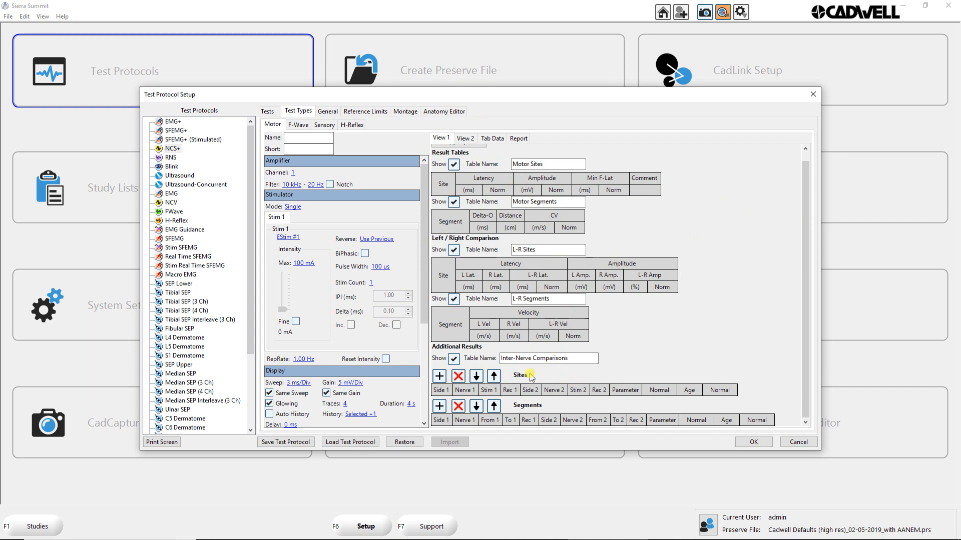
pyautogui.scroll(1, 515, 210)
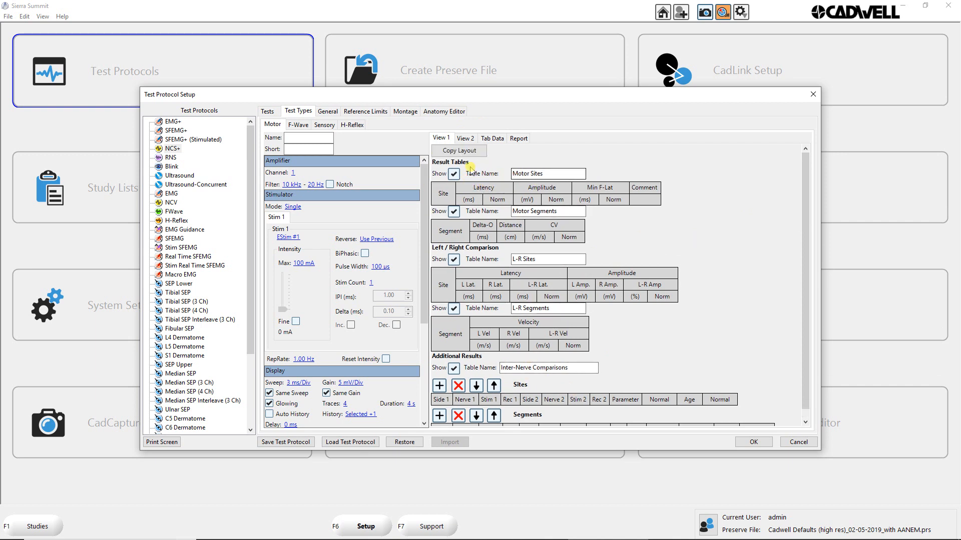
# Try the display toggles of the L-R Sites and L-R Segments comparison tables in View 1.
pyautogui.click(453, 259)
pyautogui.click(454, 260)
pyautogui.click(453, 308)
# Remove the Latency column and all remaining columns from the View 1 Motor Sites table.
pyautogui.rightClick(483, 190)
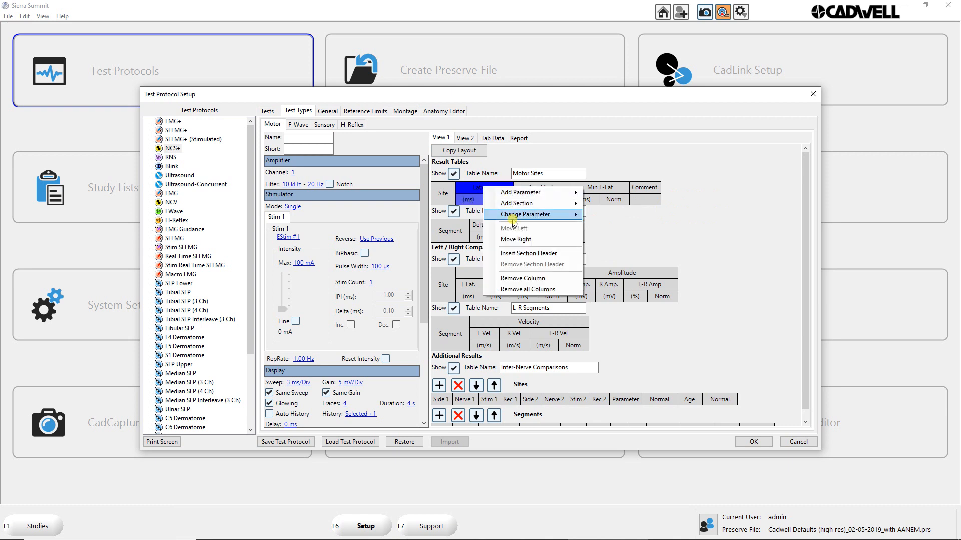
pyautogui.click(520, 279)
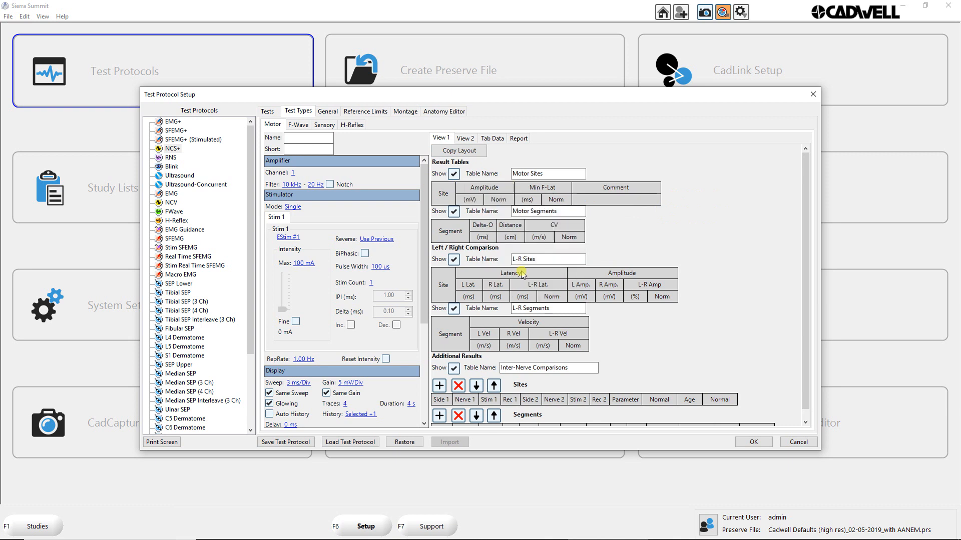
pyautogui.rightClick(501, 190)
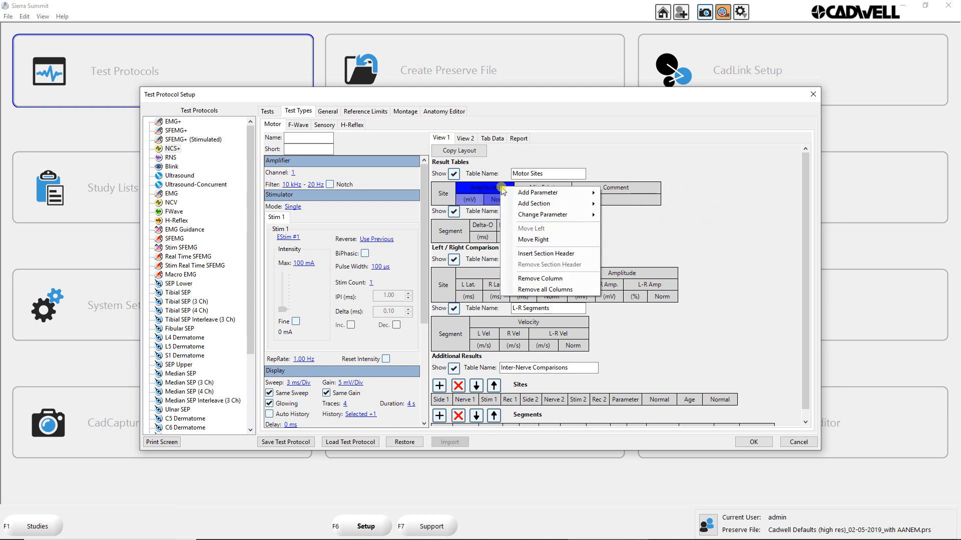
pyautogui.click(533, 291)
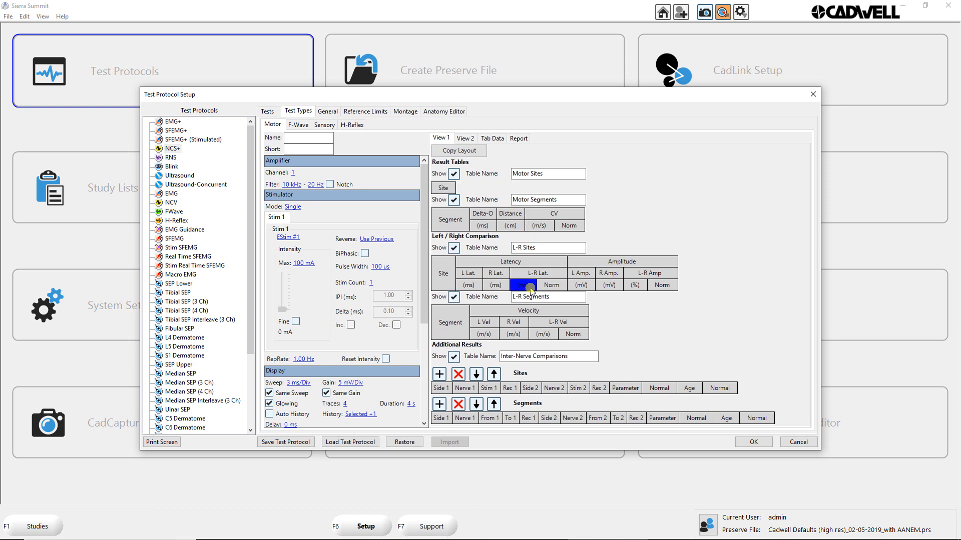
# Add a motor Onset Lat (ms) section to the empty Motor Sites table.
pyautogui.rightClick(452, 192)
pyautogui.moveTo(532, 200)
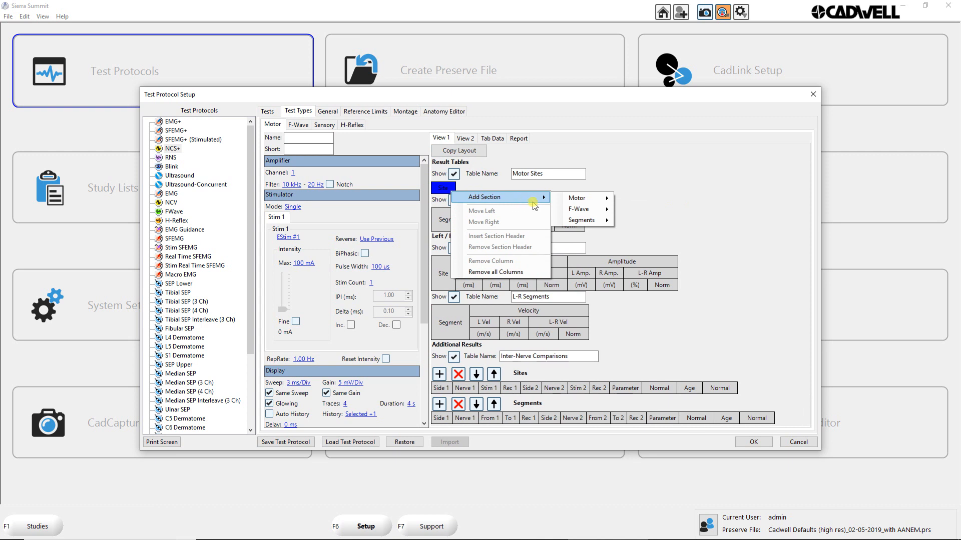
pyautogui.moveTo(578, 202)
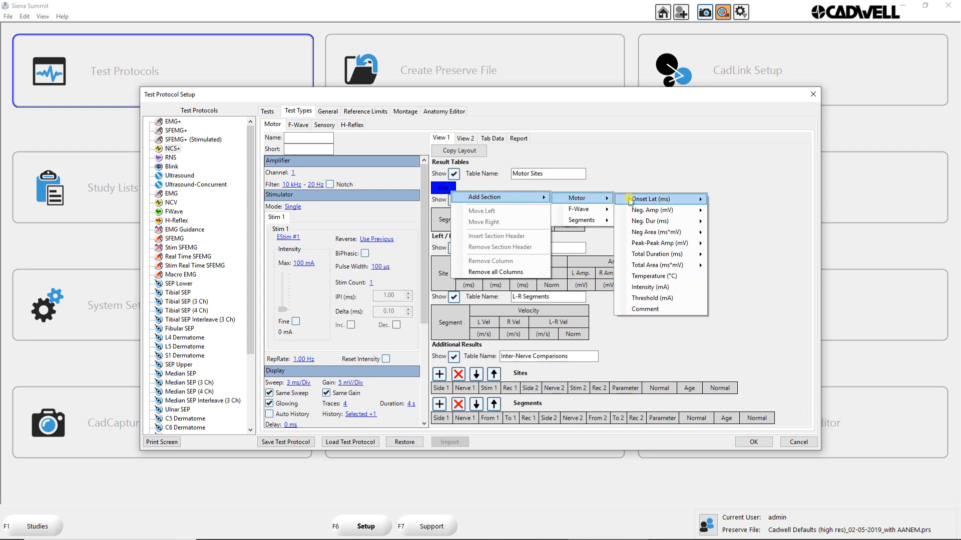
pyautogui.moveTo(648, 202)
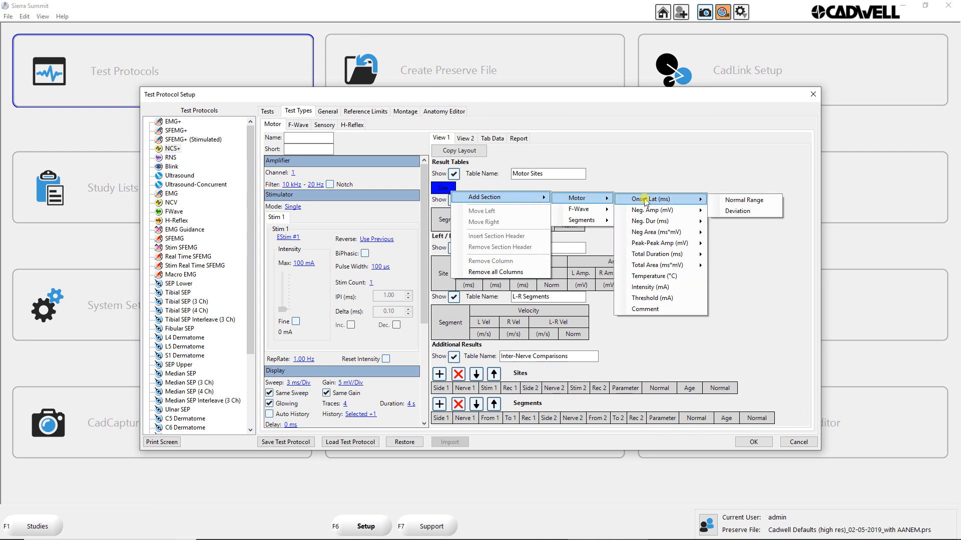
pyautogui.click(648, 201)
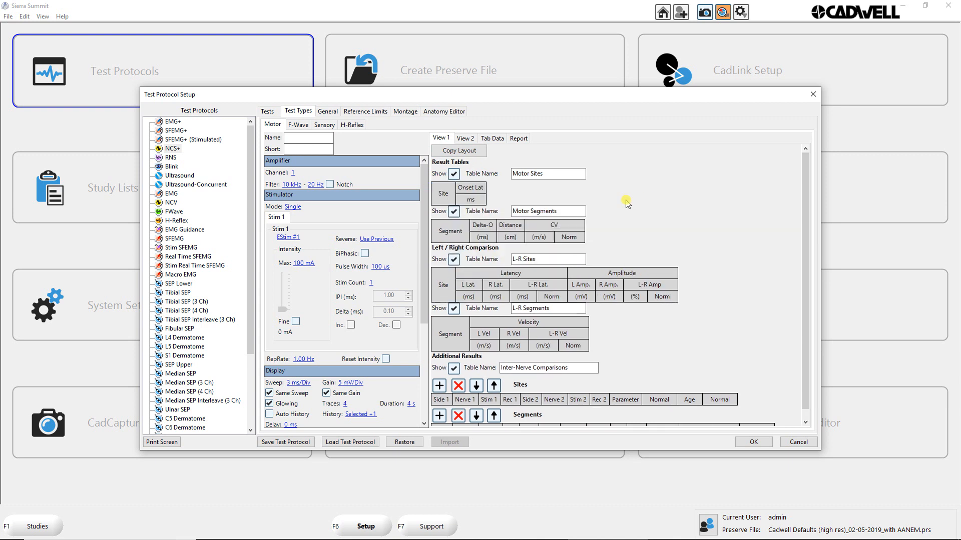
# Add the Normal Range parameter to the Onset Lat section of the Motor Sites table.
pyautogui.rightClick(471, 190)
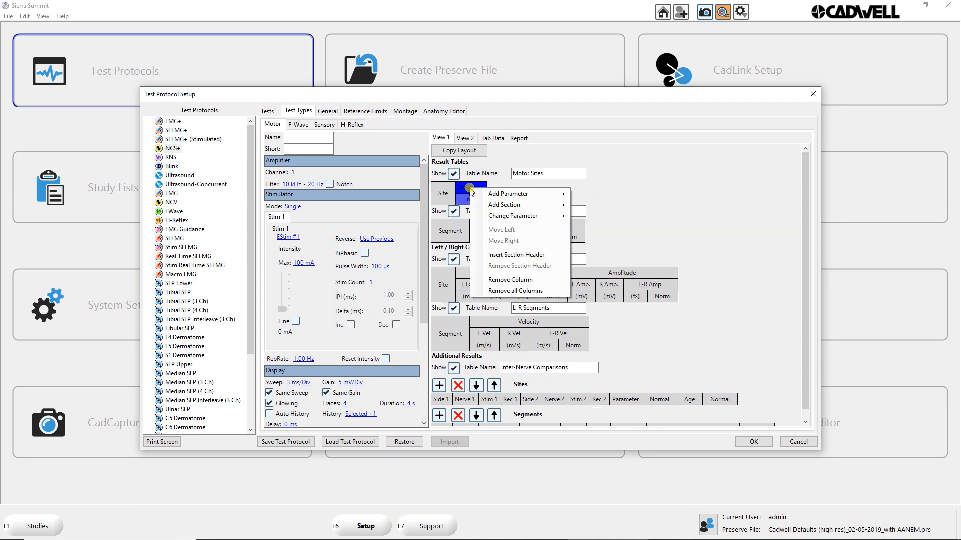
pyautogui.moveTo(501, 196)
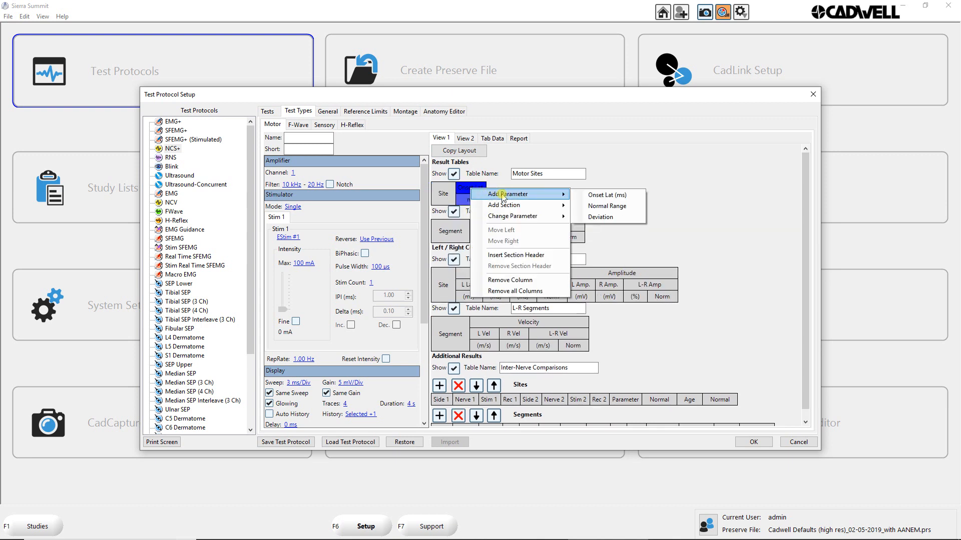
pyautogui.click(599, 207)
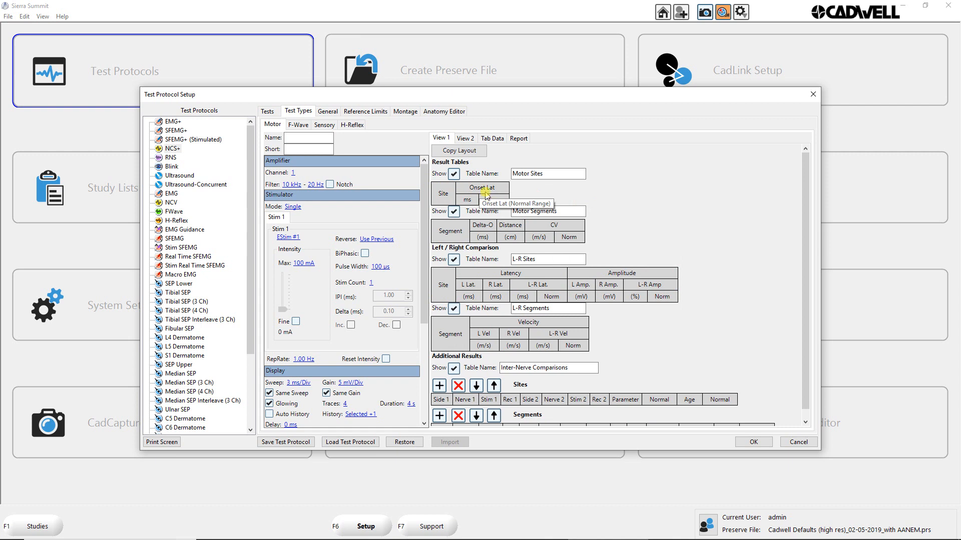
# Rename the Onset Lat header to Latency and change its unit label to (ms) in the Motor Sites table.
pyautogui.doubleClick(484, 189)
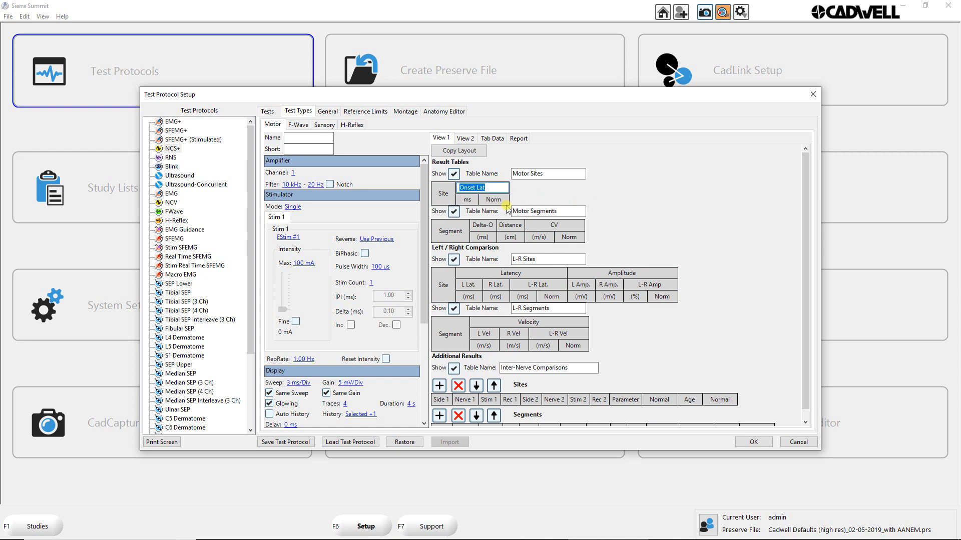
pyautogui.write('Latency')
pyautogui.doubleClick(465, 199)
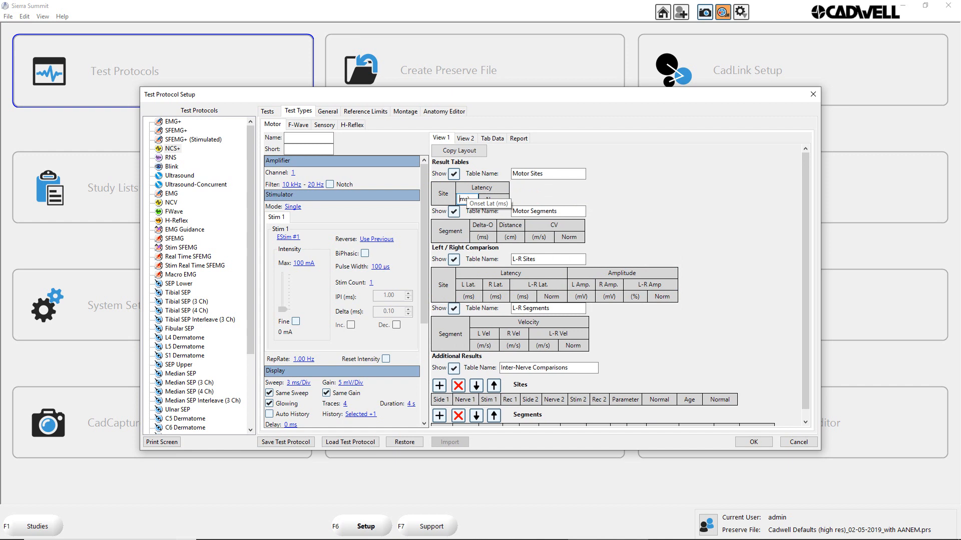
pyautogui.click(524, 189)
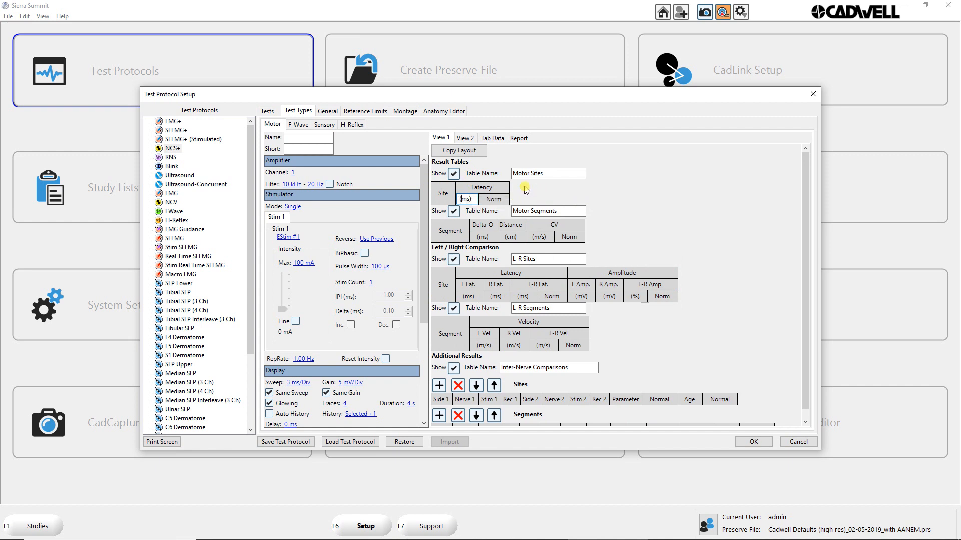
# Add a motor Neg. Amp (mV) section after the Latency section in the Motor Sites table.
pyautogui.rightClick(507, 189)
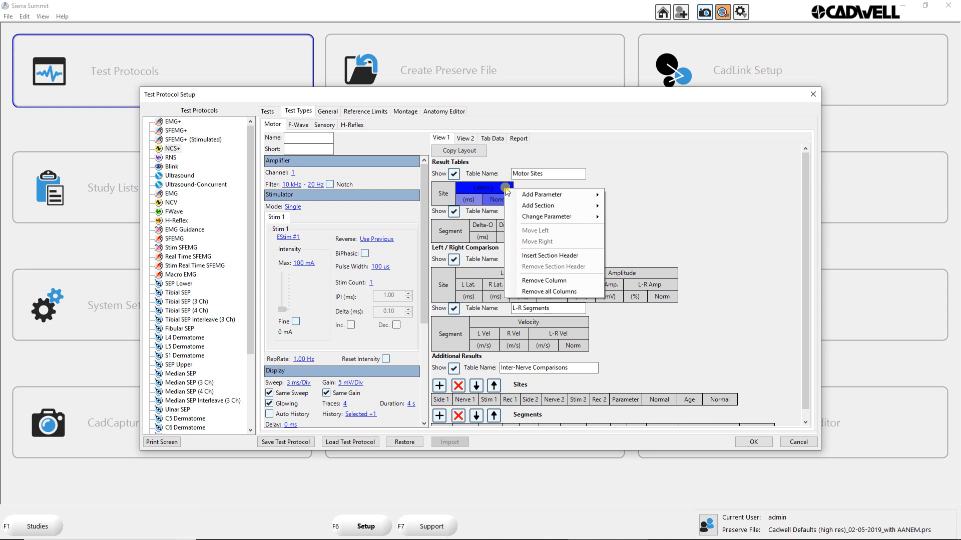
pyautogui.click(540, 205)
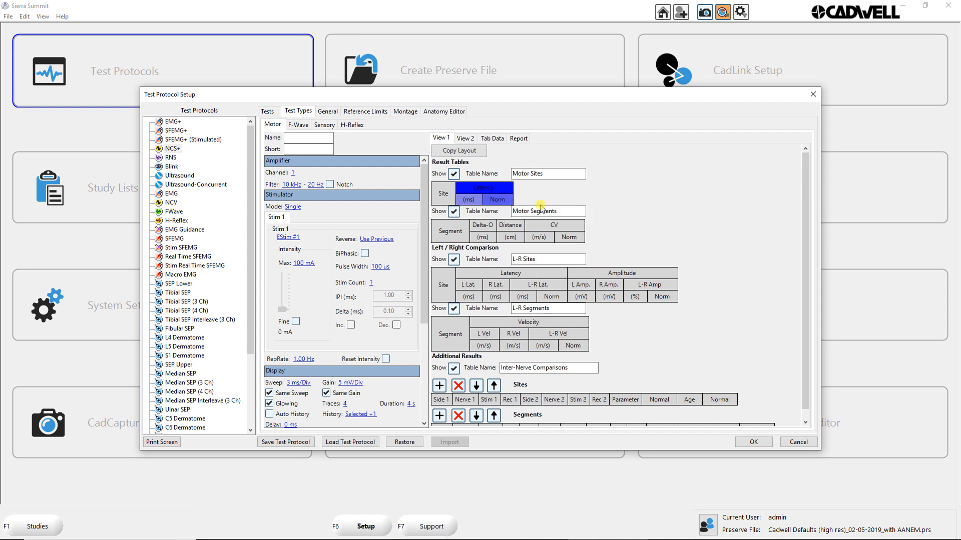
pyautogui.rightClick(500, 187)
pyautogui.moveTo(598, 204)
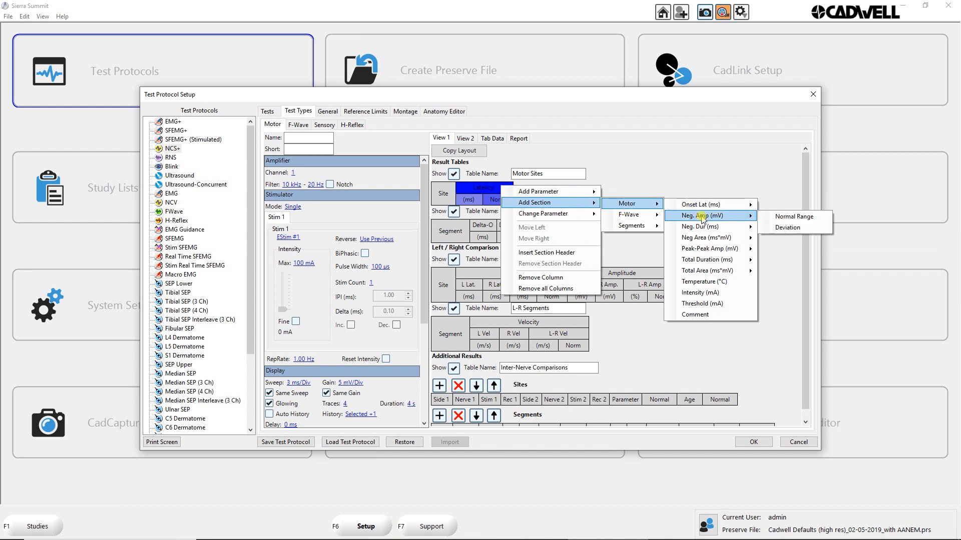
pyautogui.click(703, 219)
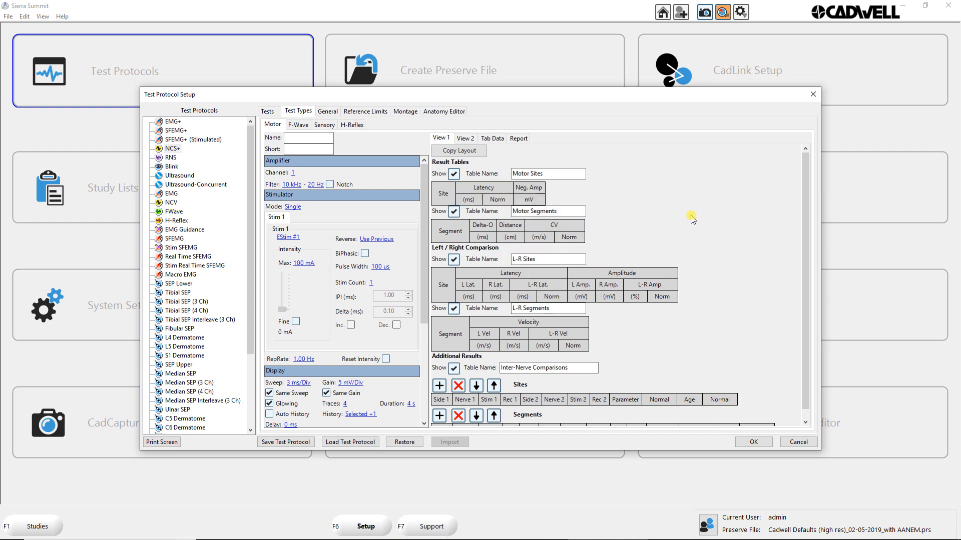
# Add the Normal Range parameter to the Neg. Amp section of the Motor Sites table.
pyautogui.rightClick(532, 190)
pyautogui.moveTo(568, 193)
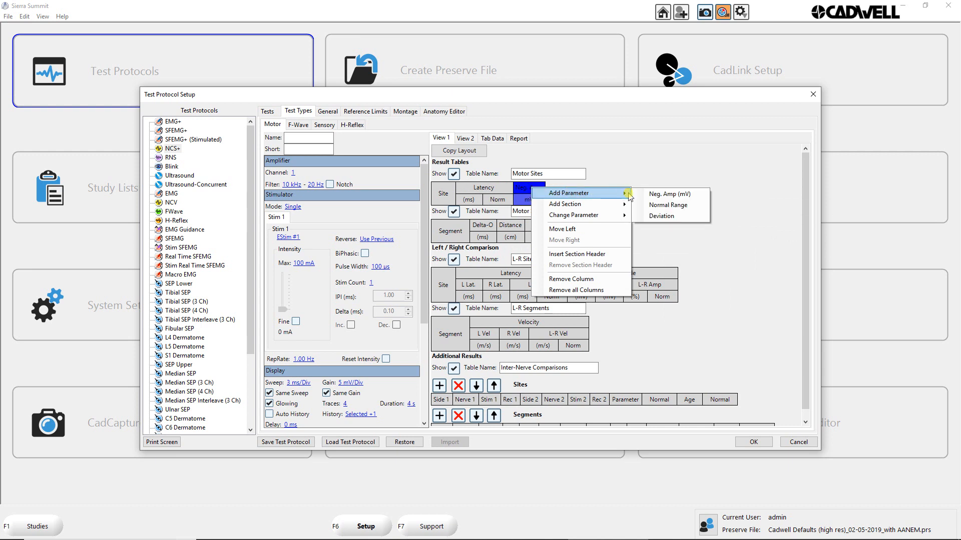
pyautogui.click(665, 206)
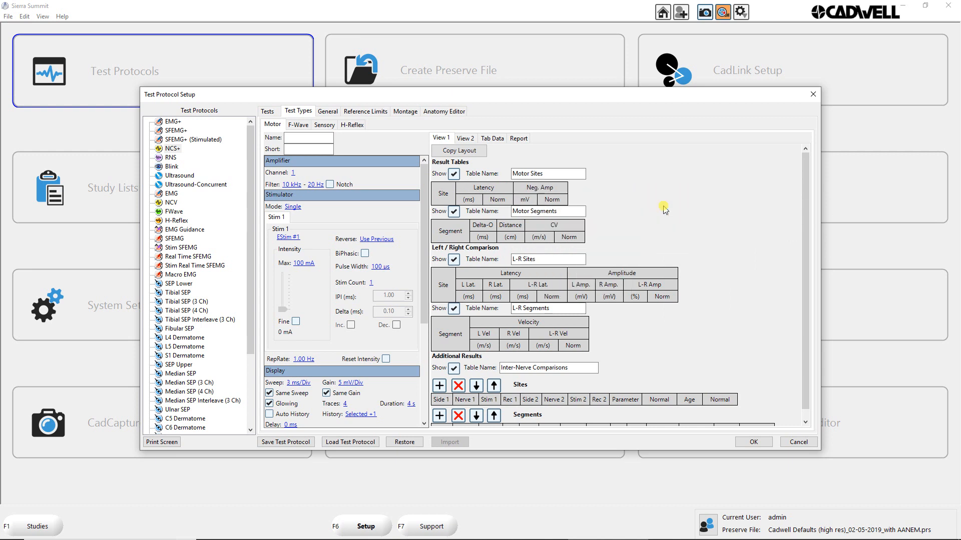
# Rename the Neg. Amp header to Amplitude and change its unit label to (mV) in the Motor Sites table.
pyautogui.doubleClick(543, 189)
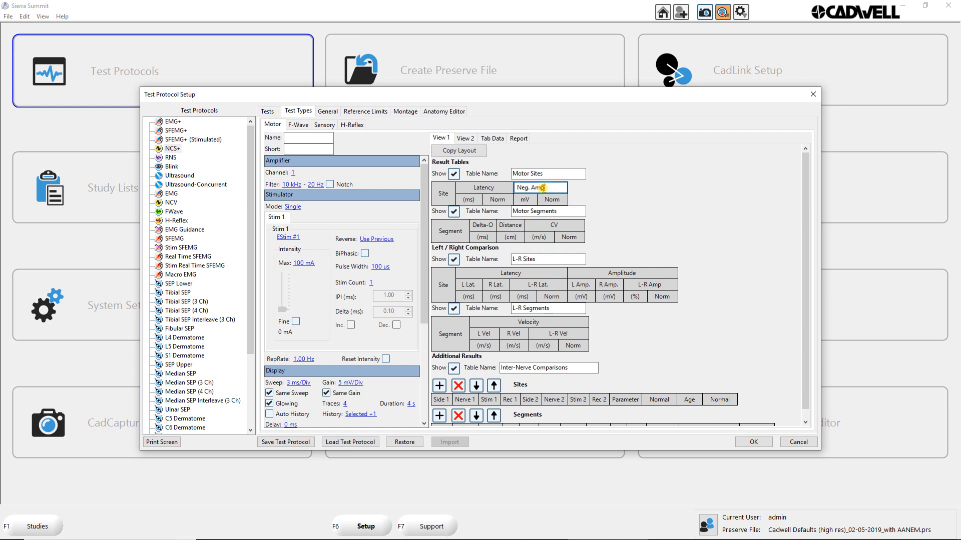
pyautogui.moveTo(550, 189); pyautogui.dragTo(491, 178)
pyautogui.write('Amplitude')
pyautogui.click(534, 200)
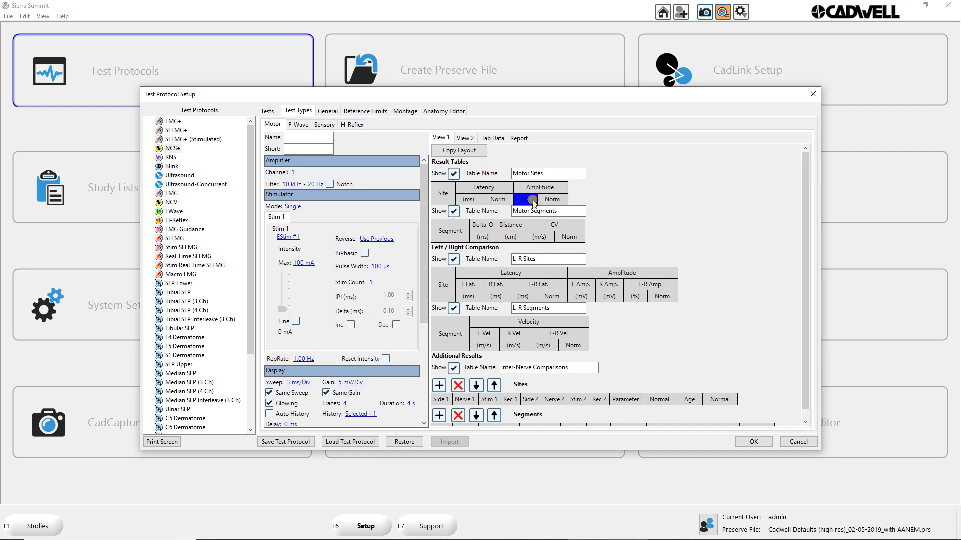
pyautogui.click(532, 200)
# Add a Segment section from the Segments group after the Amplitude section in the Motor Sites table.
pyautogui.click(550, 188)
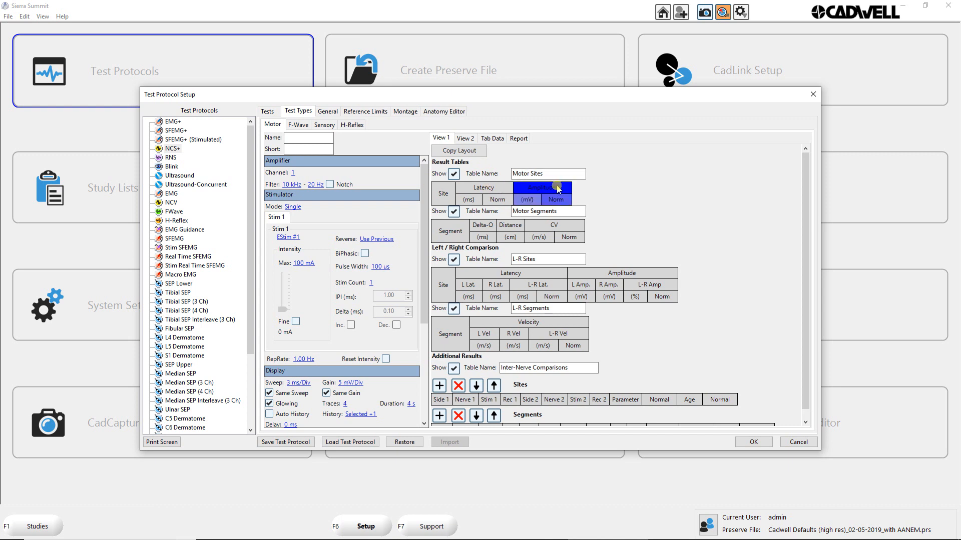
pyautogui.rightClick(552, 189)
pyautogui.click(550, 188)
pyautogui.rightClick(559, 189)
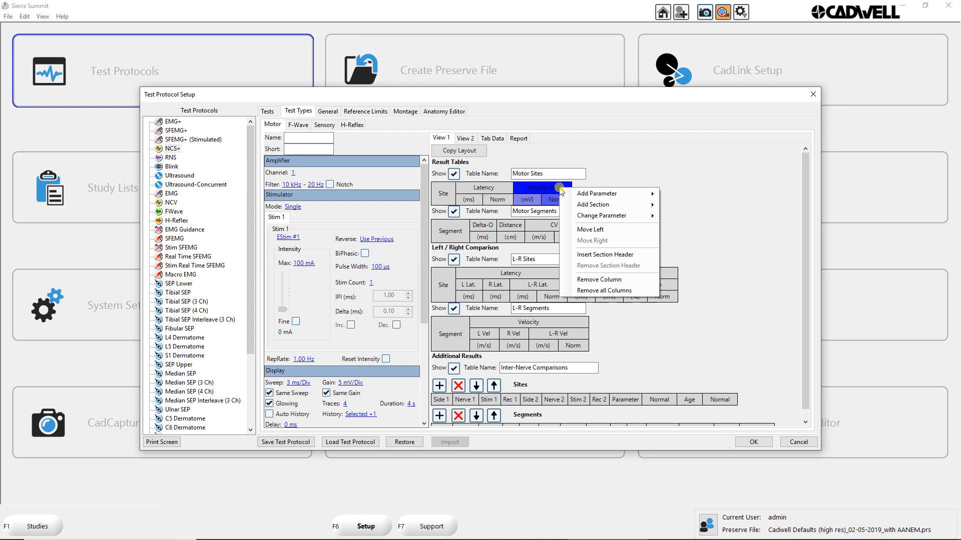
pyautogui.moveTo(584, 199)
pyautogui.click(585, 206)
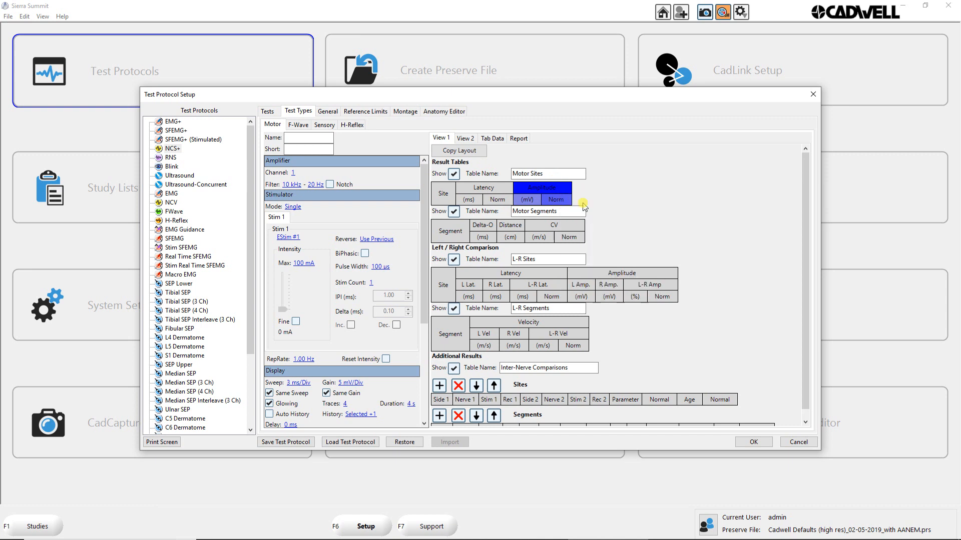
pyautogui.rightClick(560, 185)
pyautogui.moveTo(591, 205)
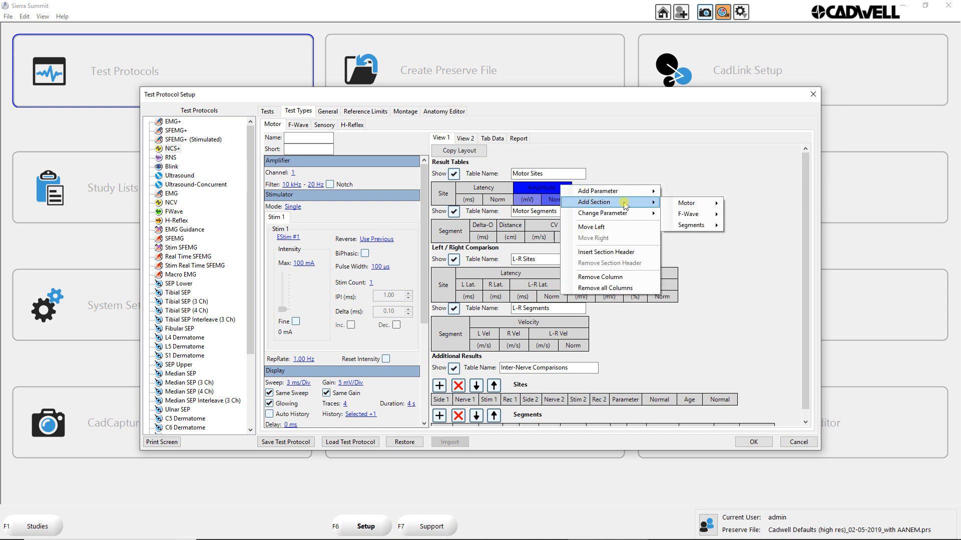
pyautogui.moveTo(693, 228)
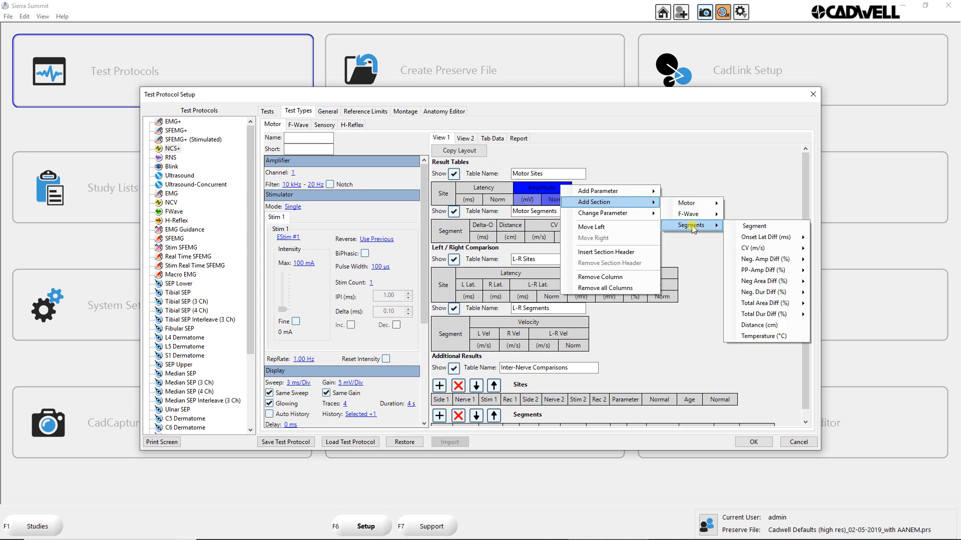
pyautogui.click(758, 227)
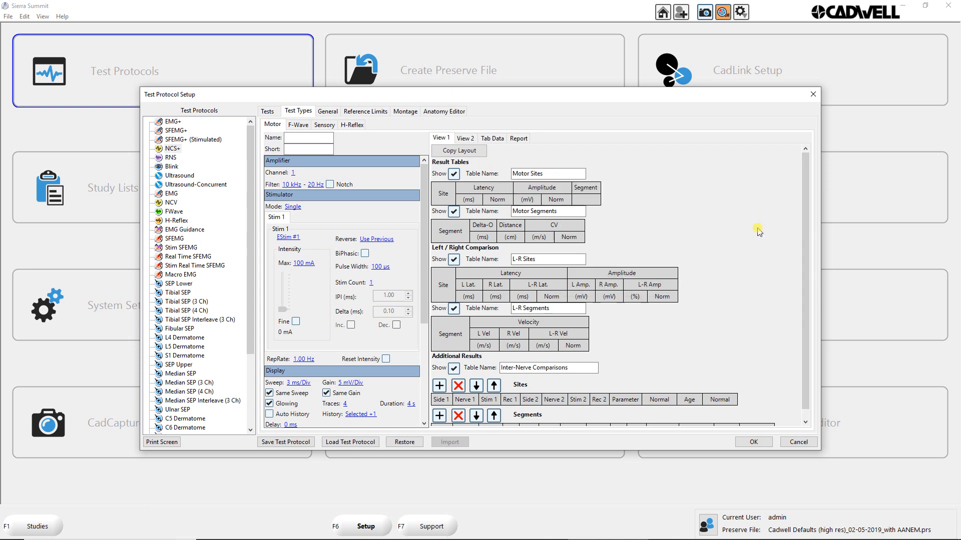
# Add a CV (m/s) section from the Segments group after the Segment section in the Motor Sites table.
pyautogui.rightClick(587, 191)
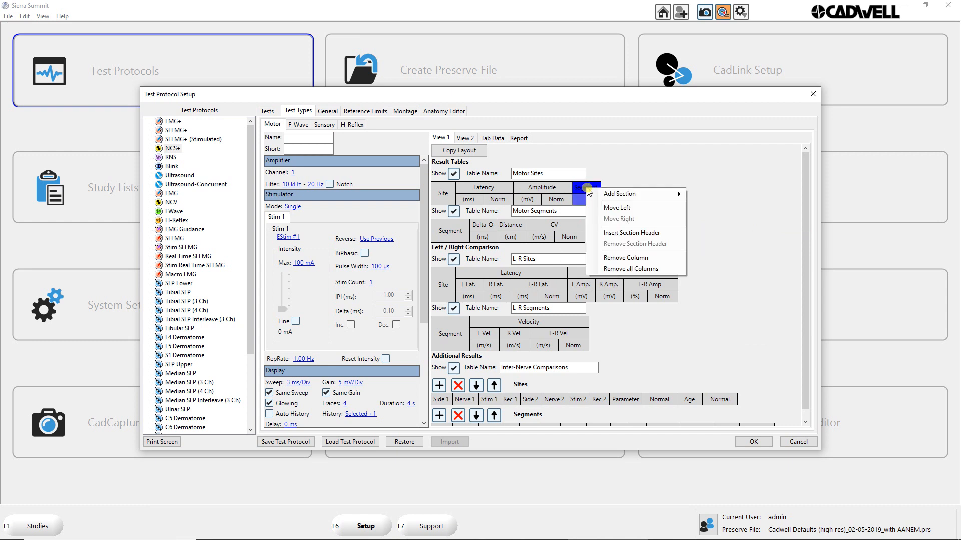
pyautogui.moveTo(621, 195)
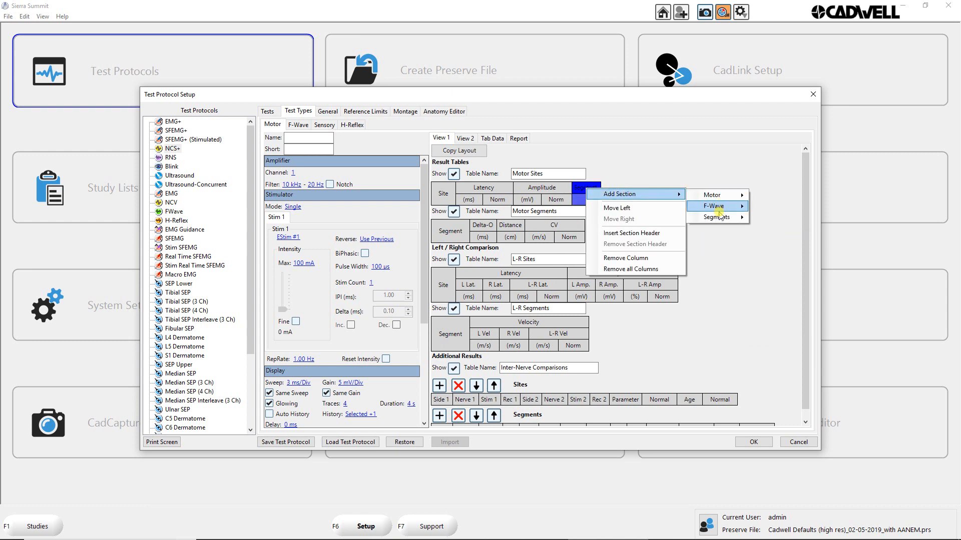
pyautogui.moveTo(719, 217)
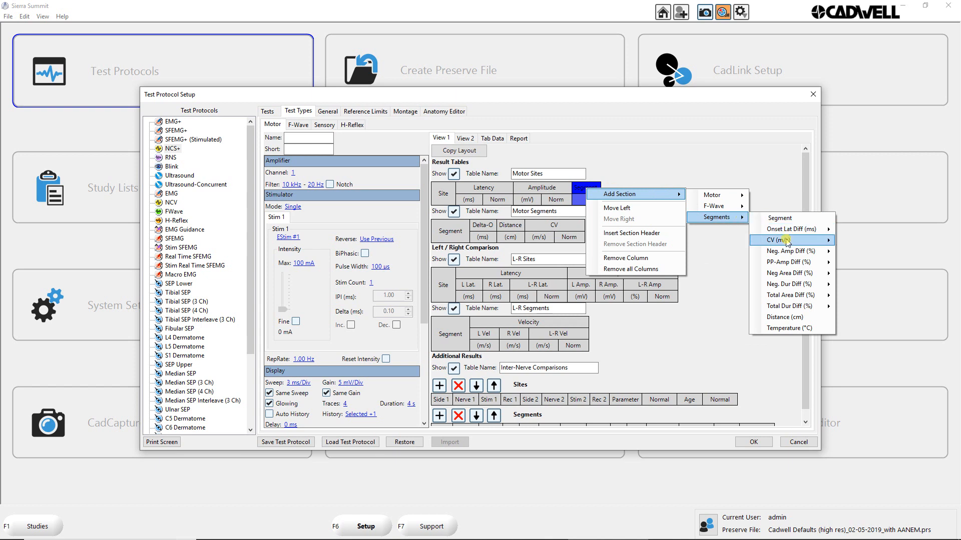
pyautogui.moveTo(786, 243)
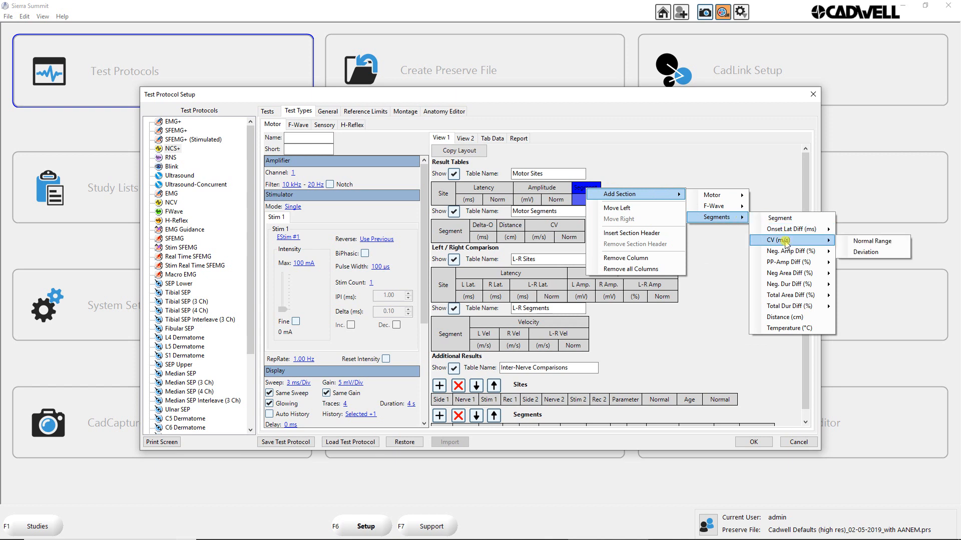
pyautogui.click(784, 242)
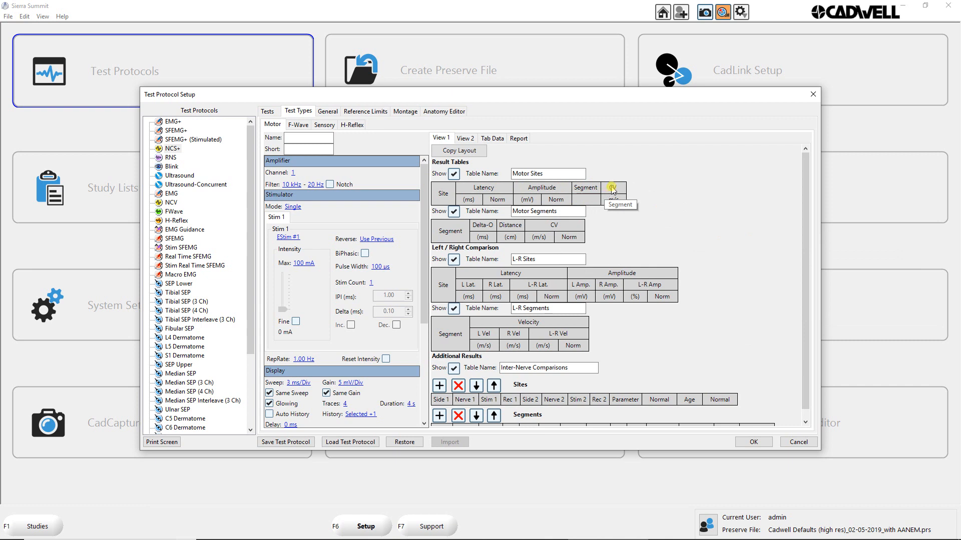
# Add a Distance (cm) section from the Segments group between the Segment and CV sections of the Motor Sites table.
pyautogui.rightClick(587, 194)
pyautogui.moveTo(609, 199)
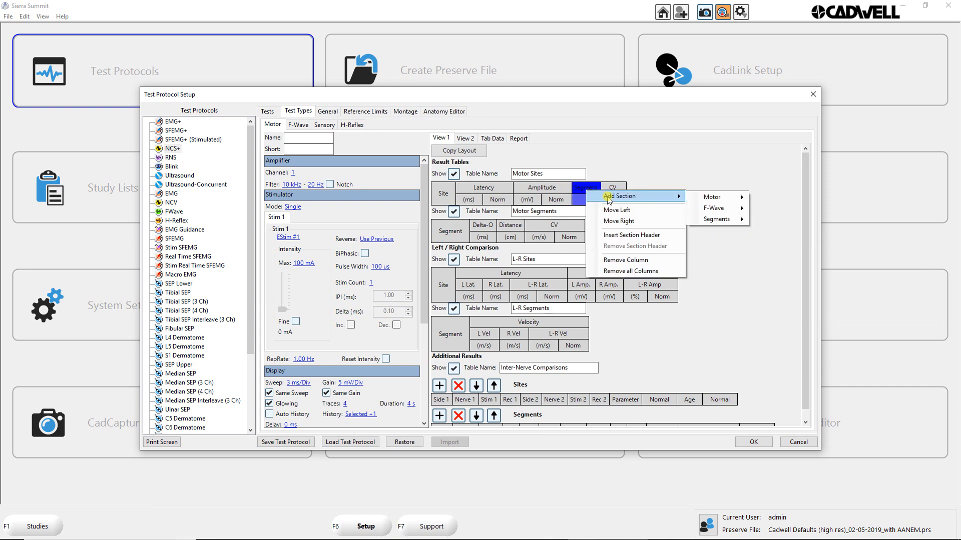
pyautogui.moveTo(713, 221)
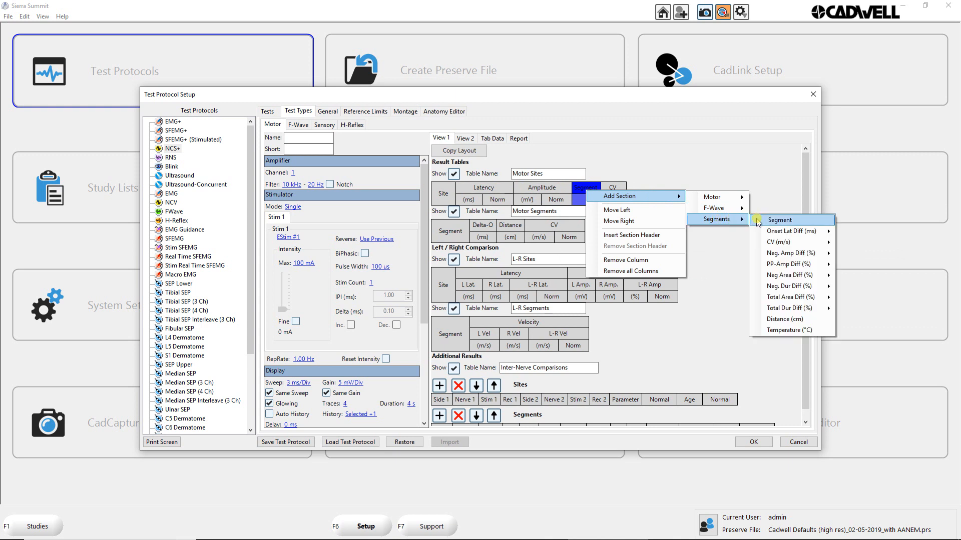
pyautogui.click(787, 319)
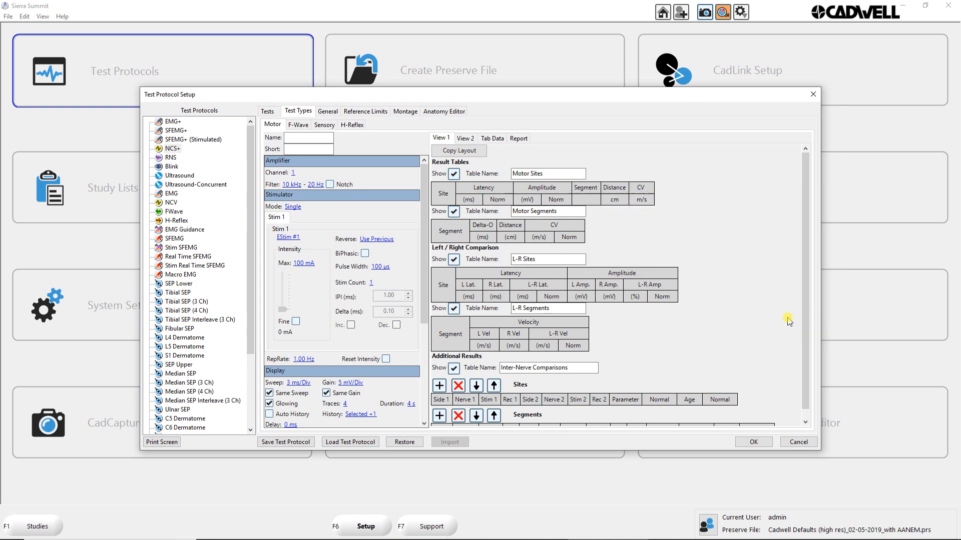
# Add the Normal Range parameter to the CV section of the Motor Sites table.
pyautogui.rightClick(640, 191)
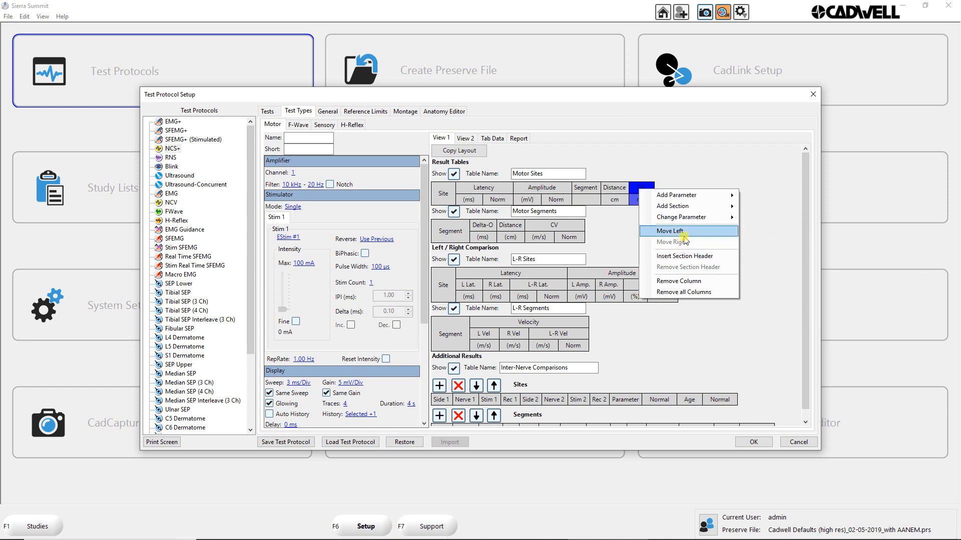
pyautogui.moveTo(685, 210)
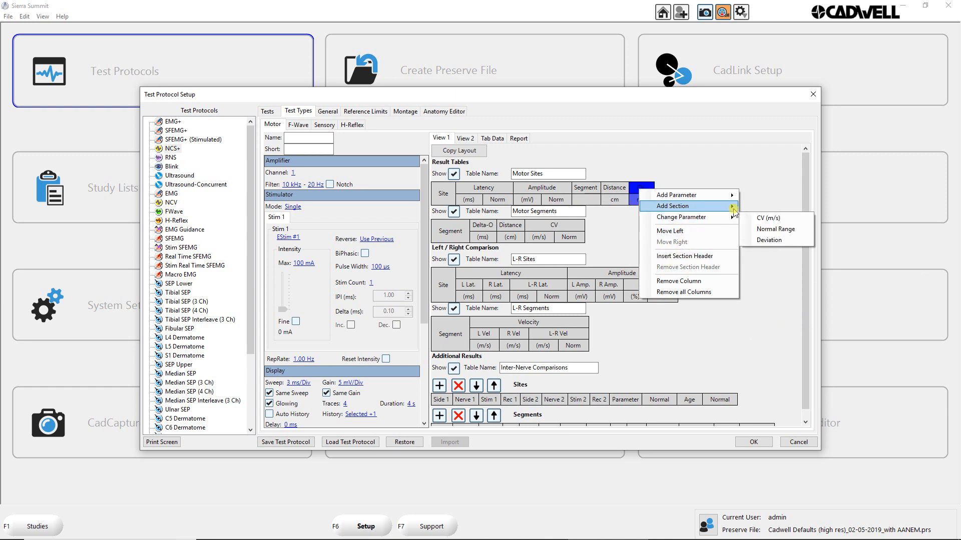
pyautogui.moveTo(765, 215)
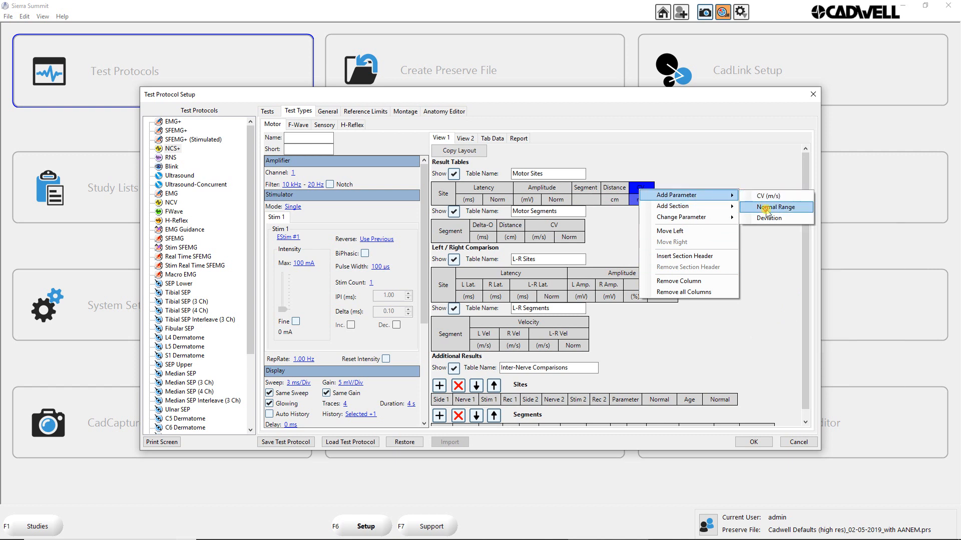
pyautogui.click(767, 209)
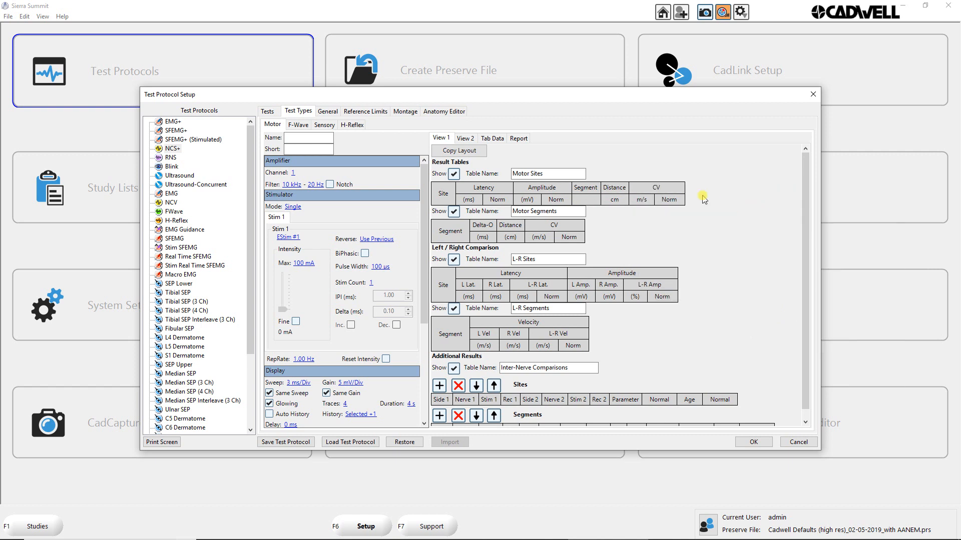
# Rename the CV header to Velocity and change its unit label to (m/s) in the Motor Sites table.
pyautogui.doubleClick(652, 188)
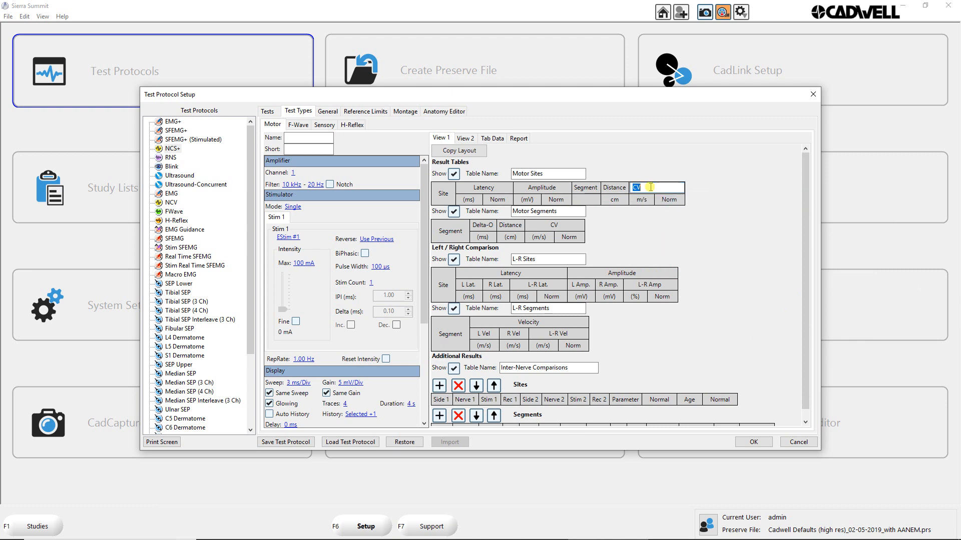
pyautogui.write('V')
pyautogui.doubleClick(647, 200)
pyautogui.click(647, 199)
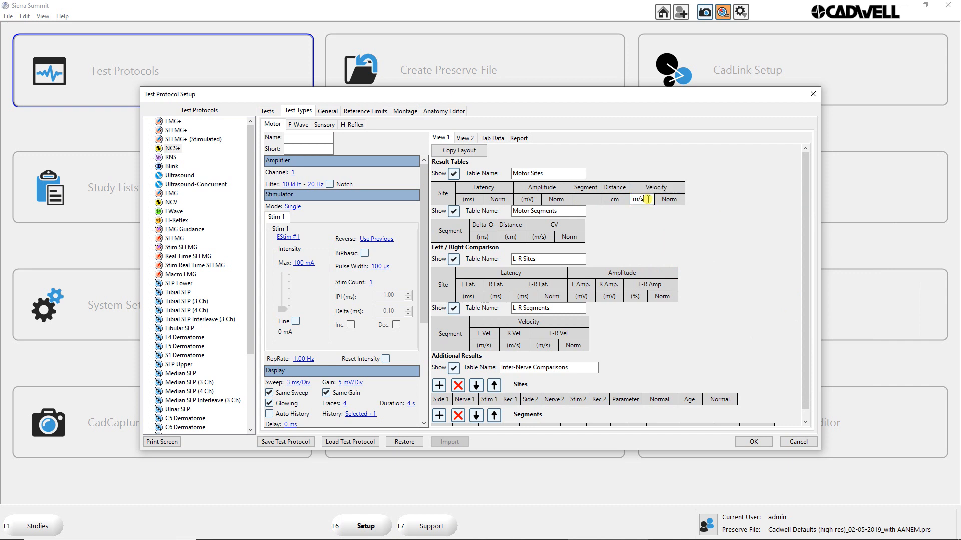
pyautogui.click(631, 200)
pyautogui.click(547, 165)
pyautogui.click(484, 187)
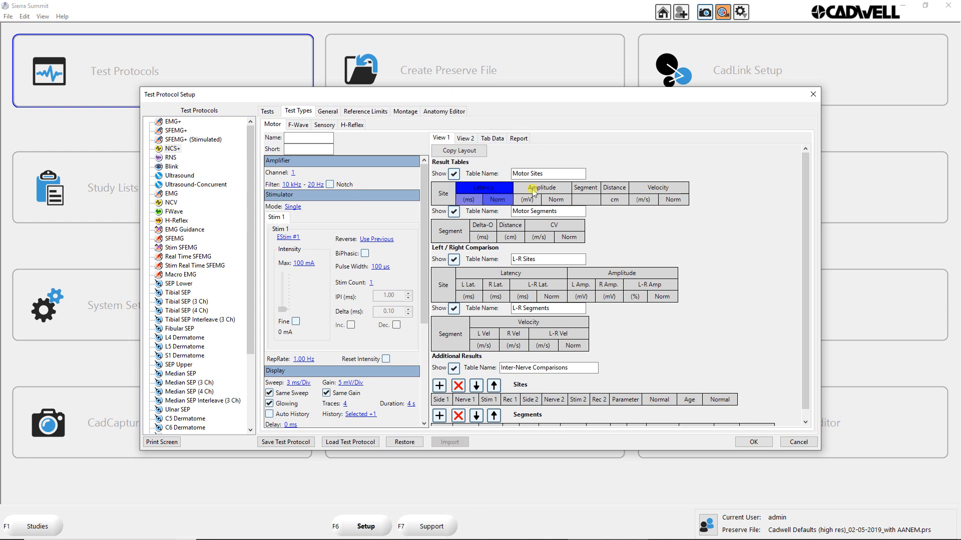
pyautogui.click(561, 188)
pyautogui.click(700, 196)
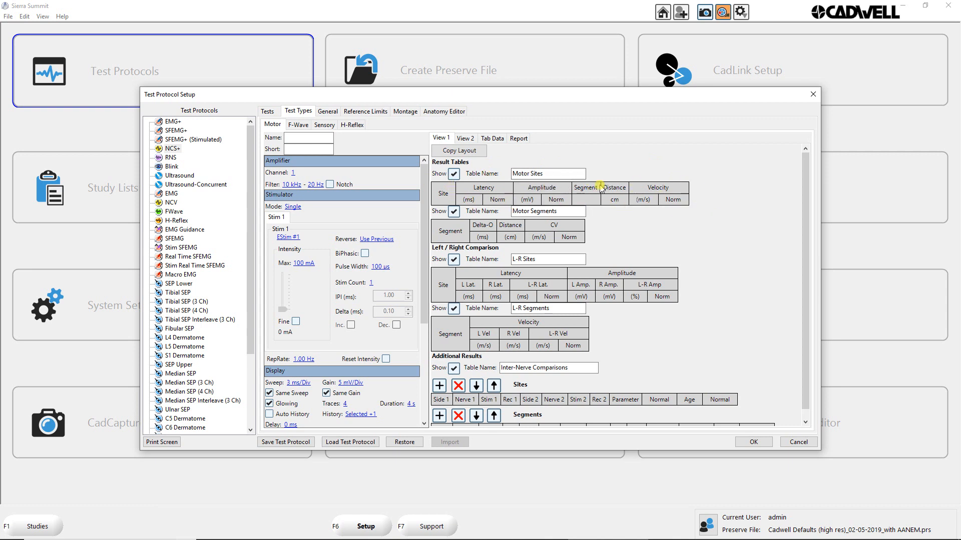
# Add an F-Wave Shortest F-Lat (ms) section after the Amplitude section in the Motor Sites table.
pyautogui.click(544, 187)
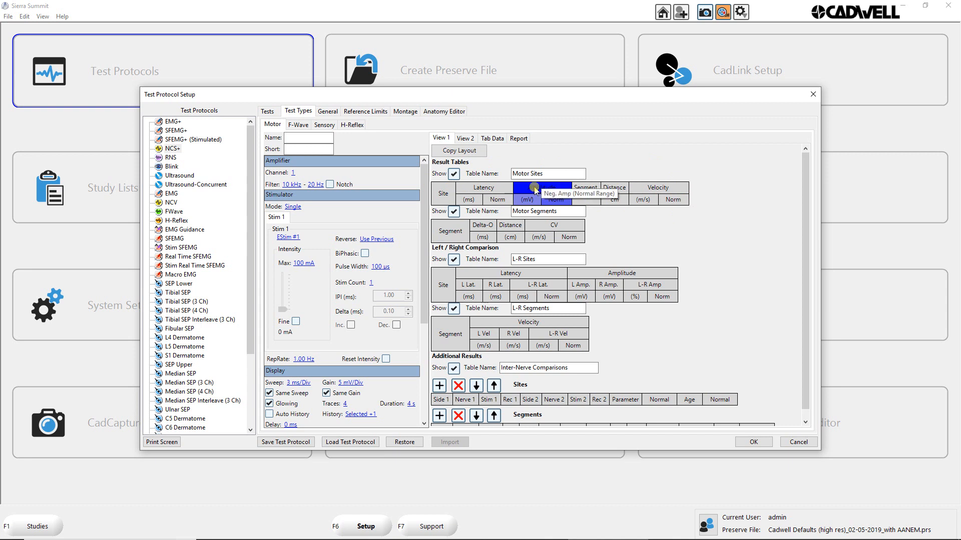
pyautogui.rightClick(548, 190)
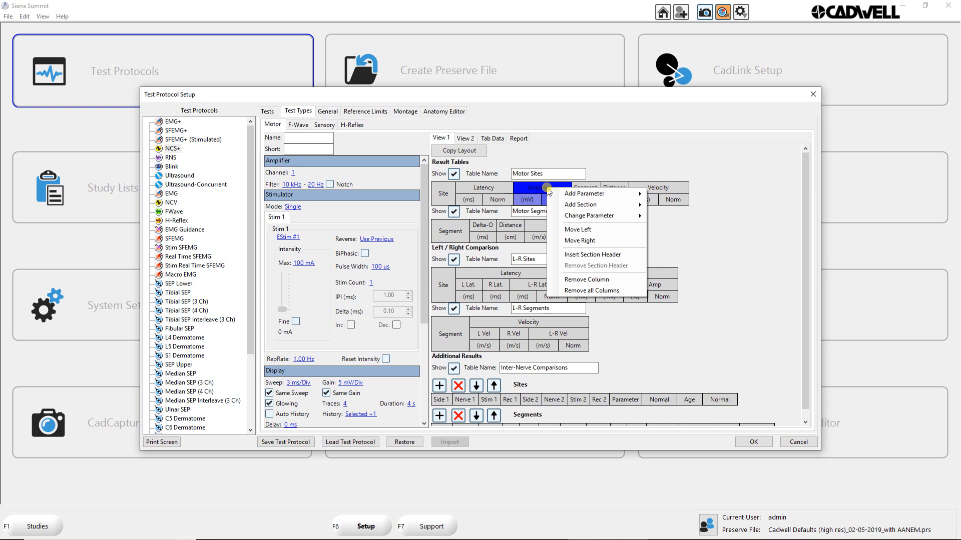
pyautogui.moveTo(578, 205)
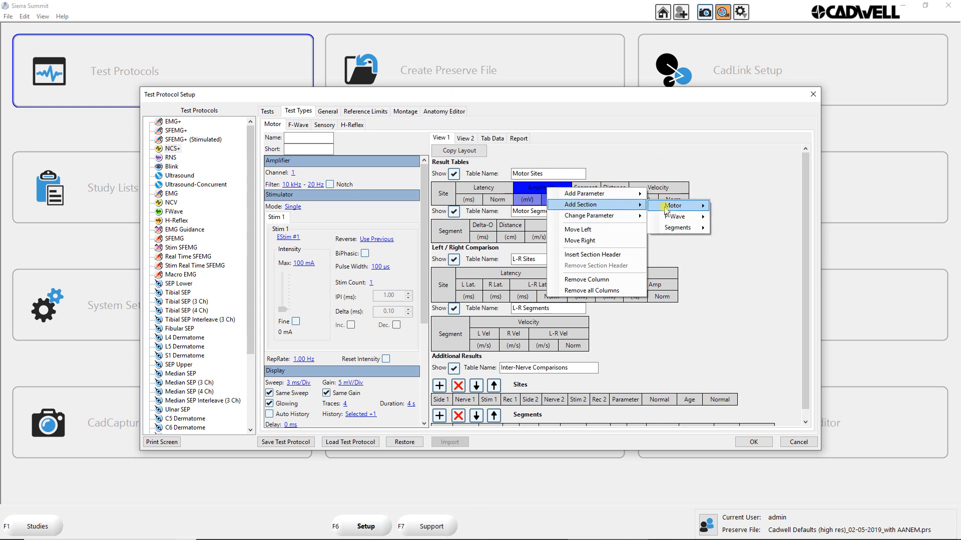
pyautogui.moveTo(671, 217)
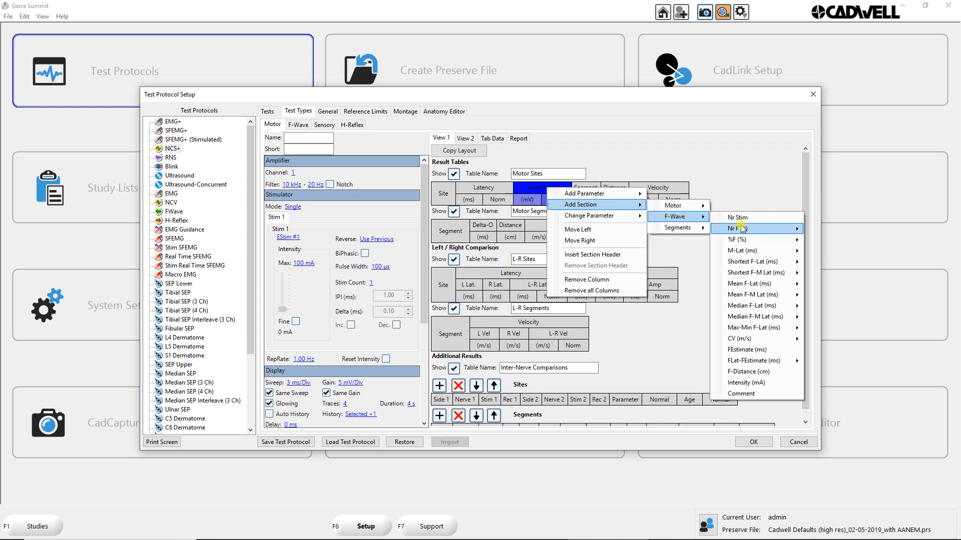
pyautogui.moveTo(754, 275)
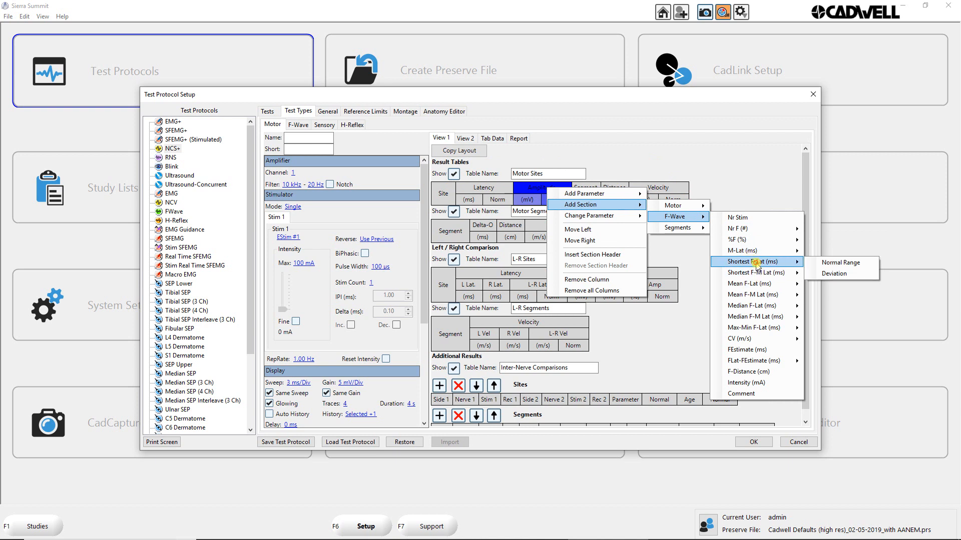
pyautogui.click(757, 266)
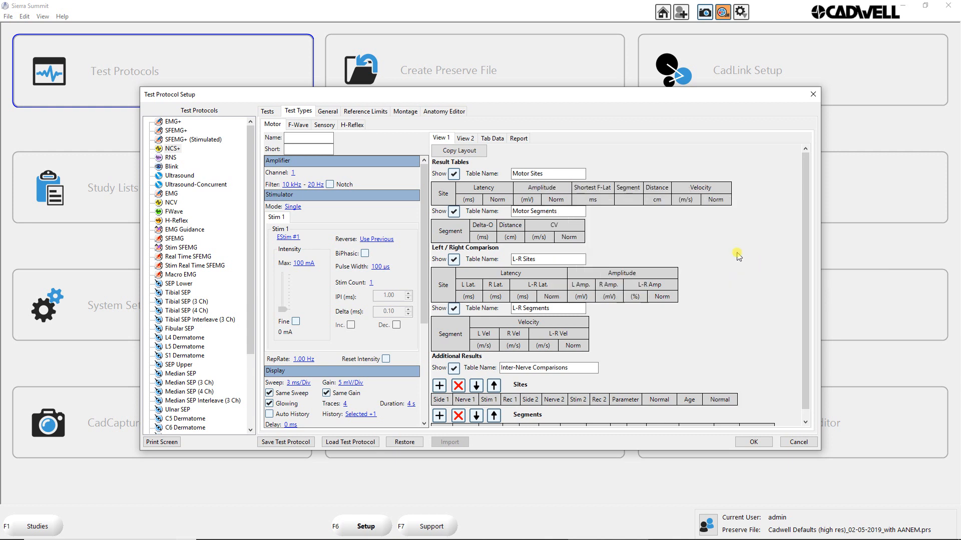
# Add the Normal Range parameter to the Shortest F-Lat section of the Motor Sites table.
pyautogui.rightClick(595, 192)
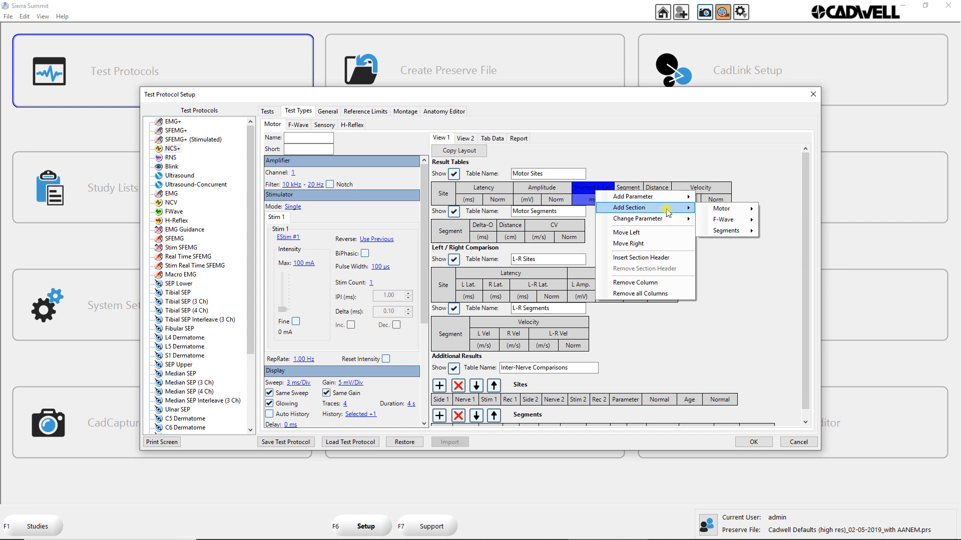
pyautogui.moveTo(673, 197)
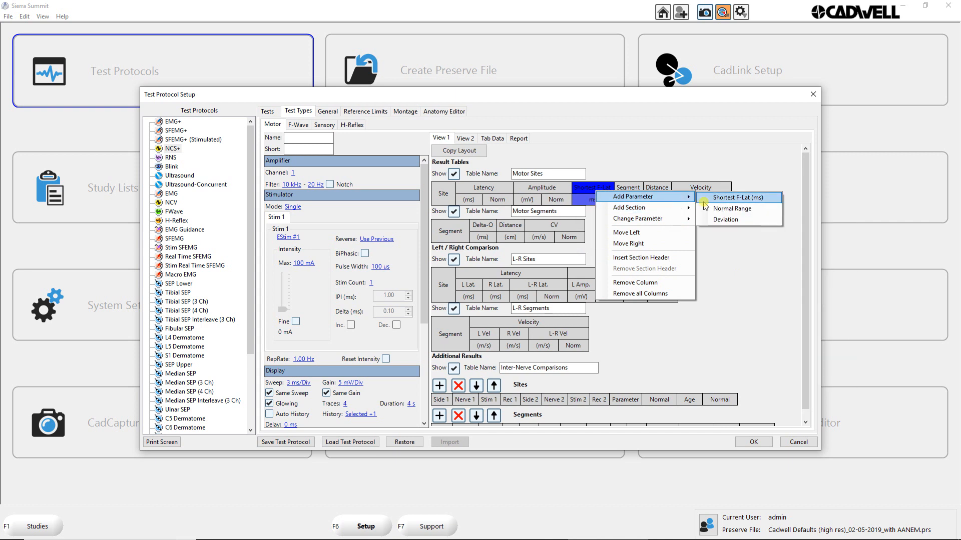
pyautogui.click(719, 209)
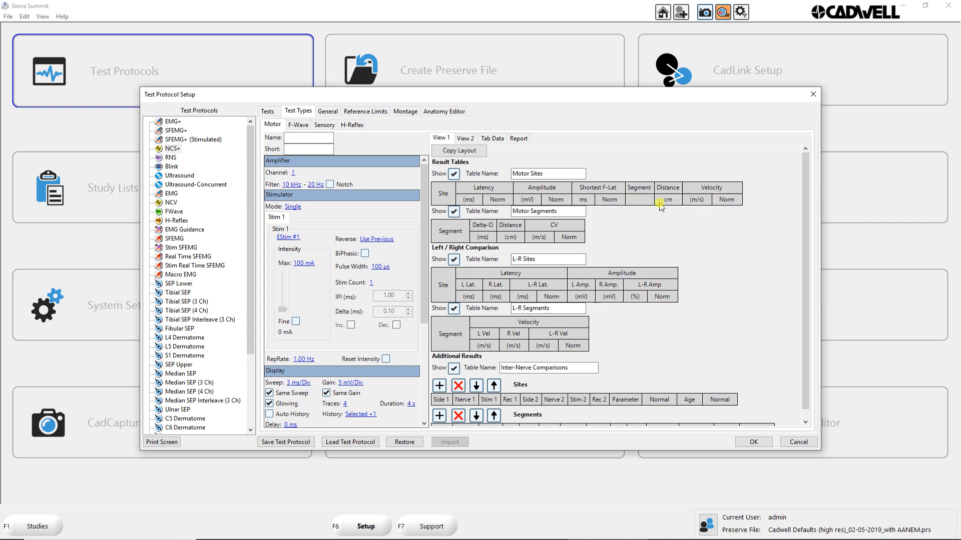
# Rename the Shortest F-Lat header to F-Wave Latency in the Motor Sites table and hide the Motor Segments table.
pyautogui.doubleClick(602, 188)
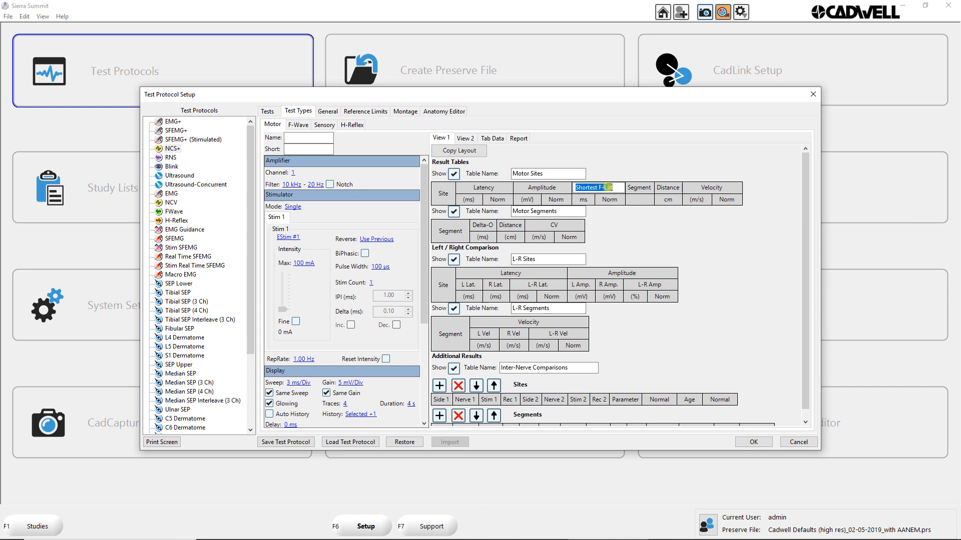
pyautogui.write('F')
pyautogui.write('-Wave Latency')
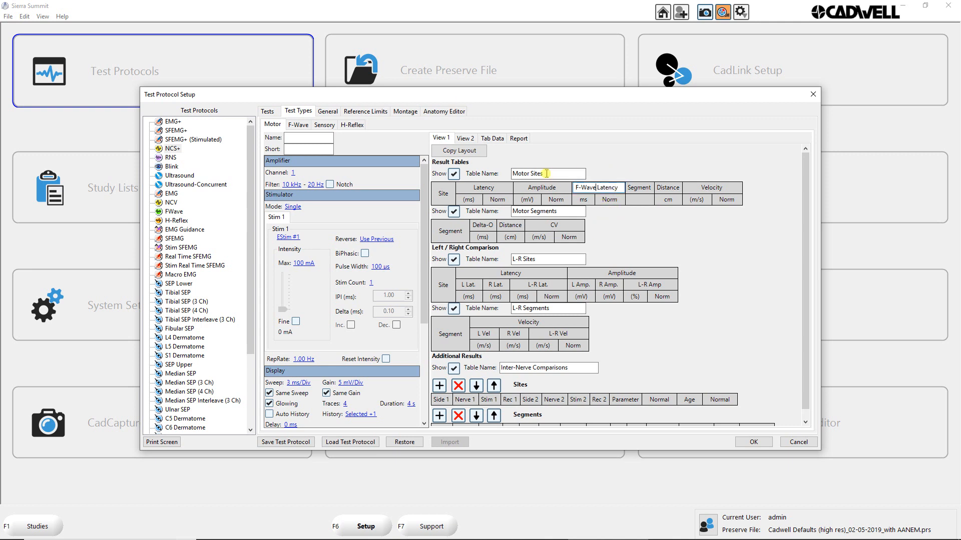
pyautogui.click(453, 212)
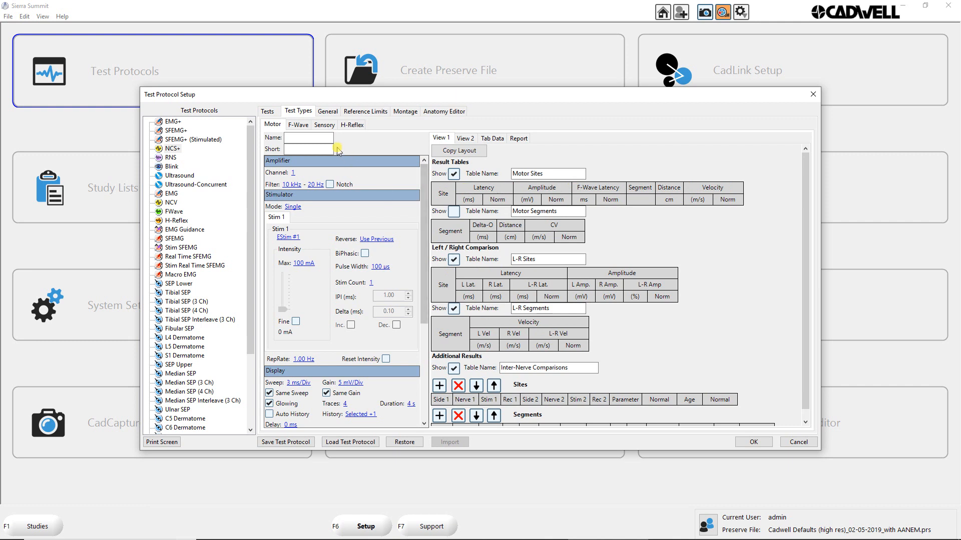
# Copy the motor View 1 table layout to View 2, Tab Data and Report.
pyautogui.click(298, 126)
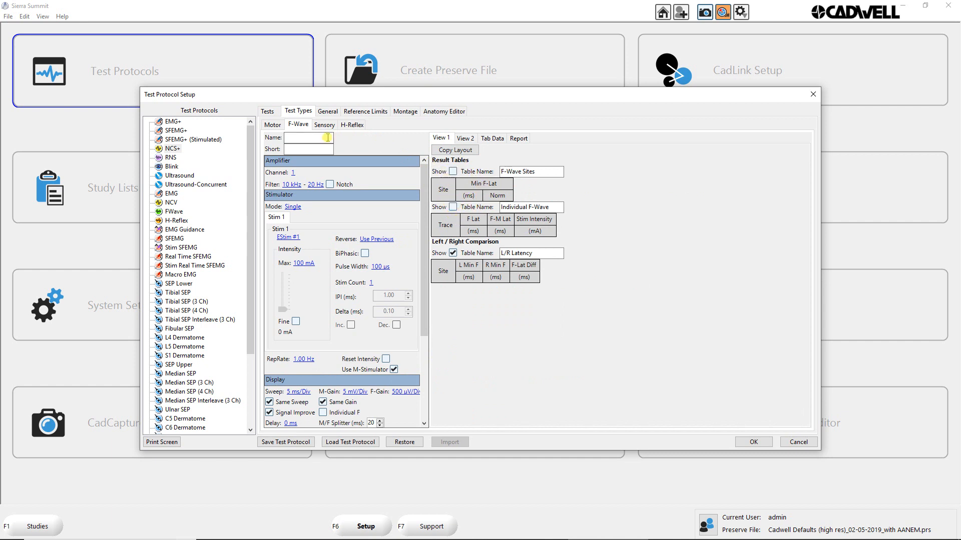
pyautogui.click(274, 125)
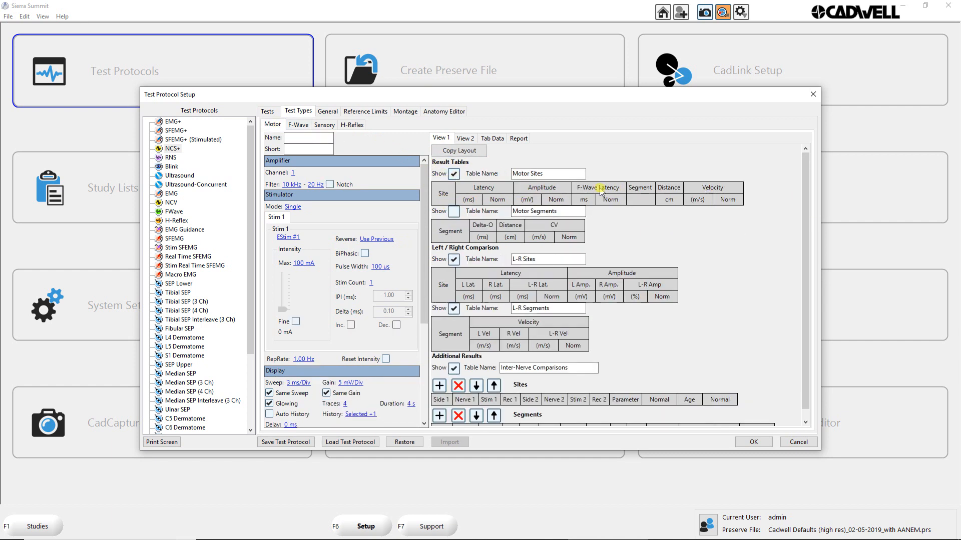
pyautogui.click(492, 140)
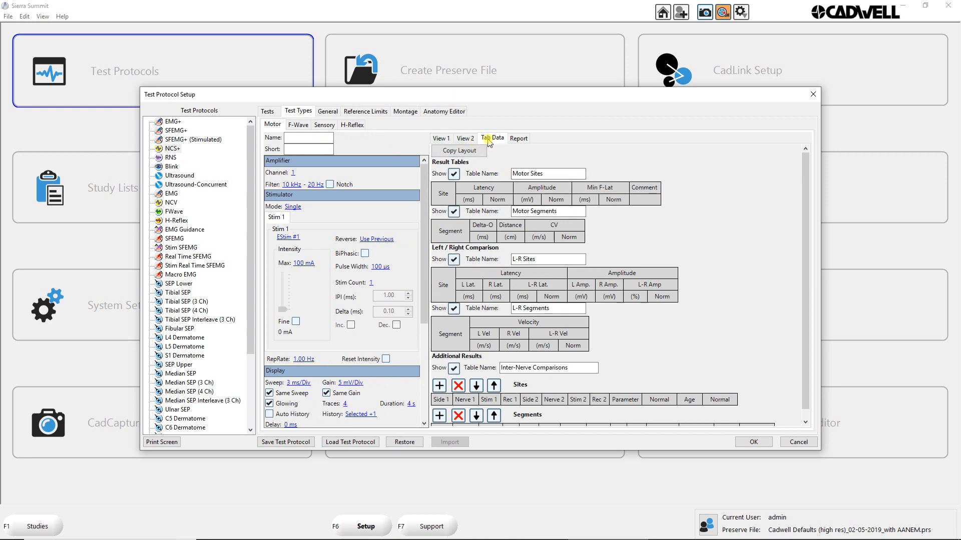
pyautogui.click(444, 140)
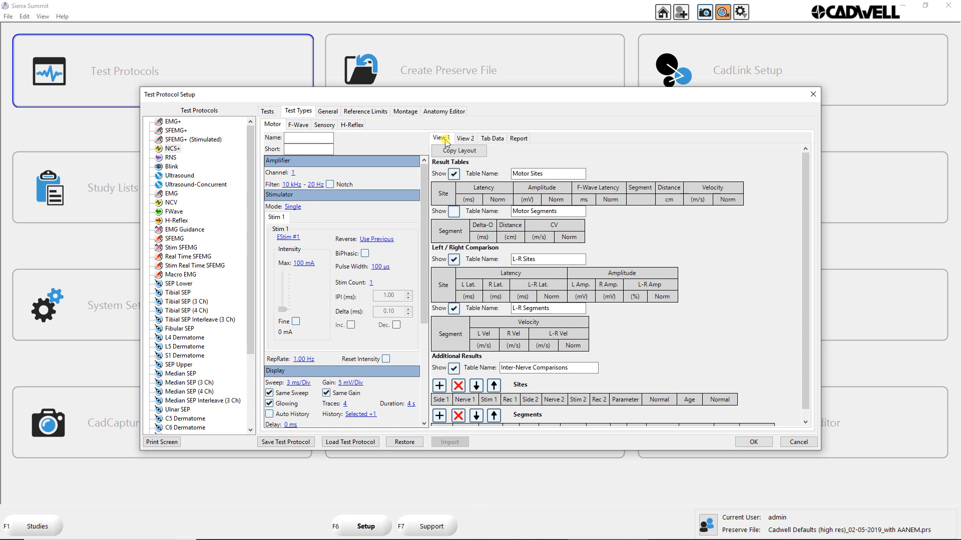
pyautogui.click(463, 152)
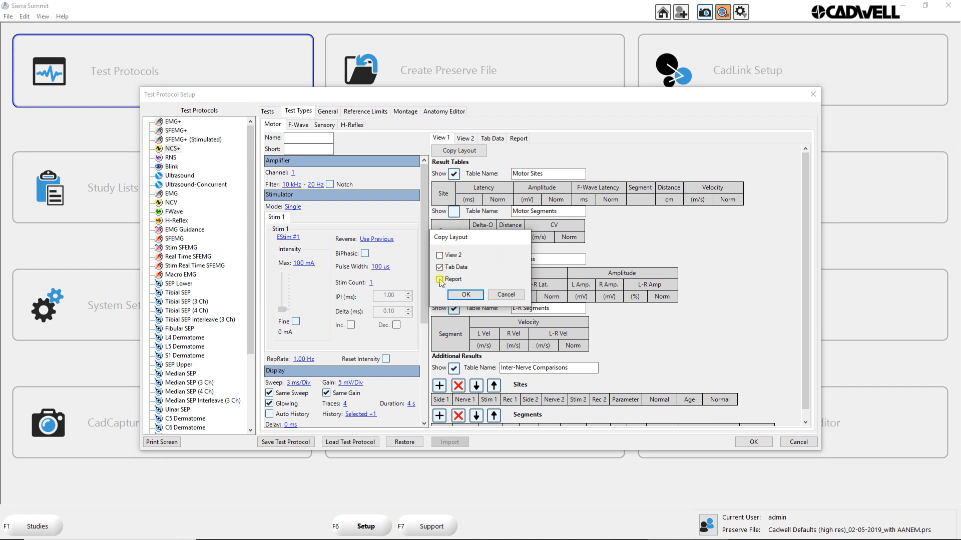
pyautogui.click(440, 280)
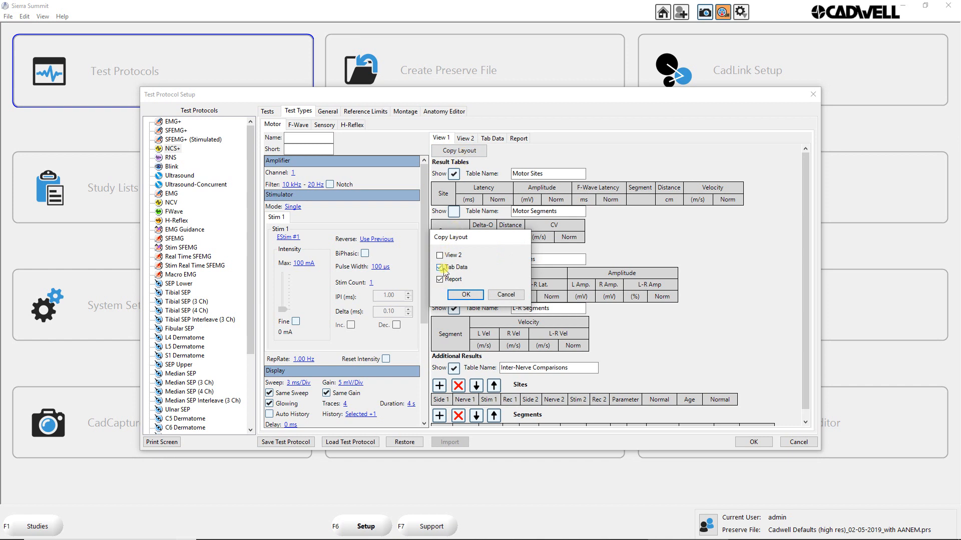
pyautogui.click(466, 295)
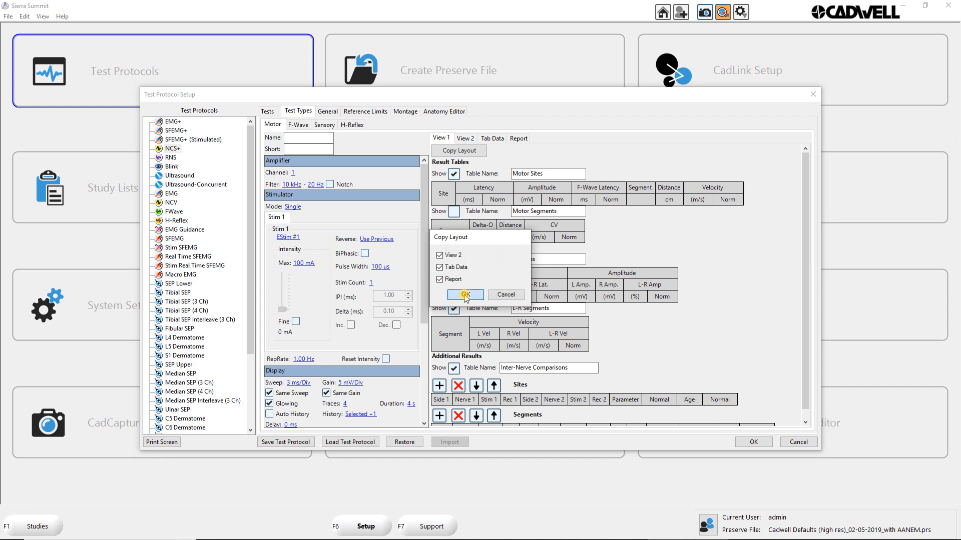
# Hide the Motor Segments table in the Report, Tab Data and View 2 layouts of the motor test.
pyautogui.click(468, 140)
pyautogui.click(485, 141)
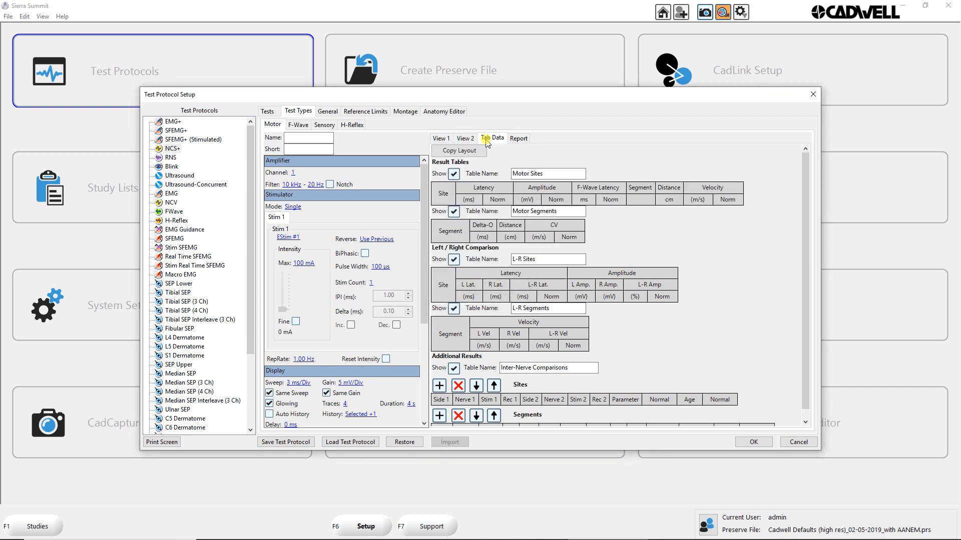
pyautogui.click(518, 139)
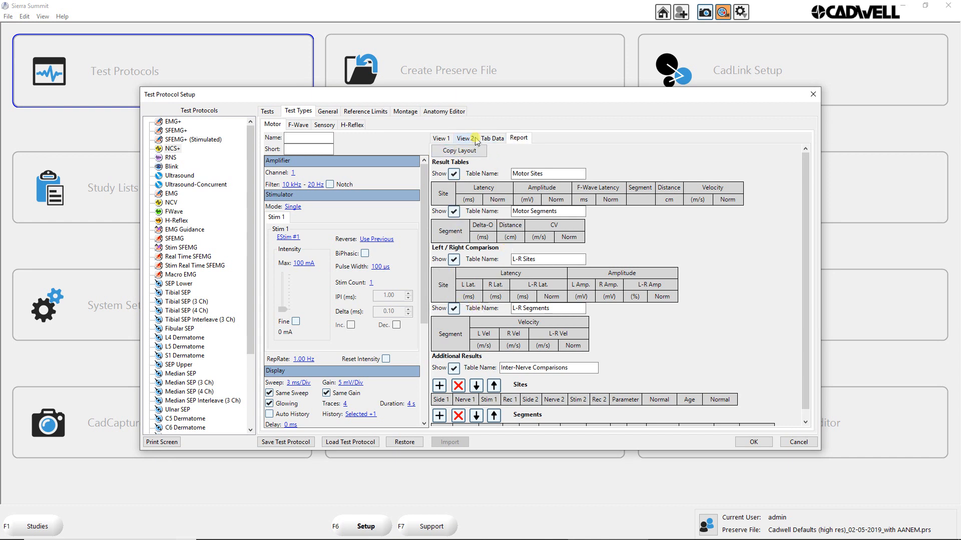
pyautogui.click(454, 259)
pyautogui.click(453, 212)
pyautogui.click(492, 138)
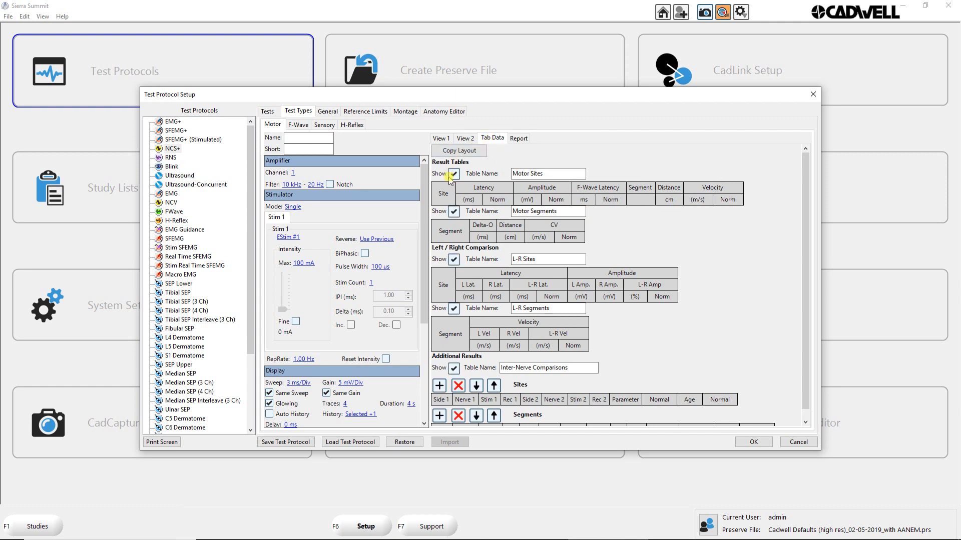
pyautogui.click(453, 212)
pyautogui.click(465, 138)
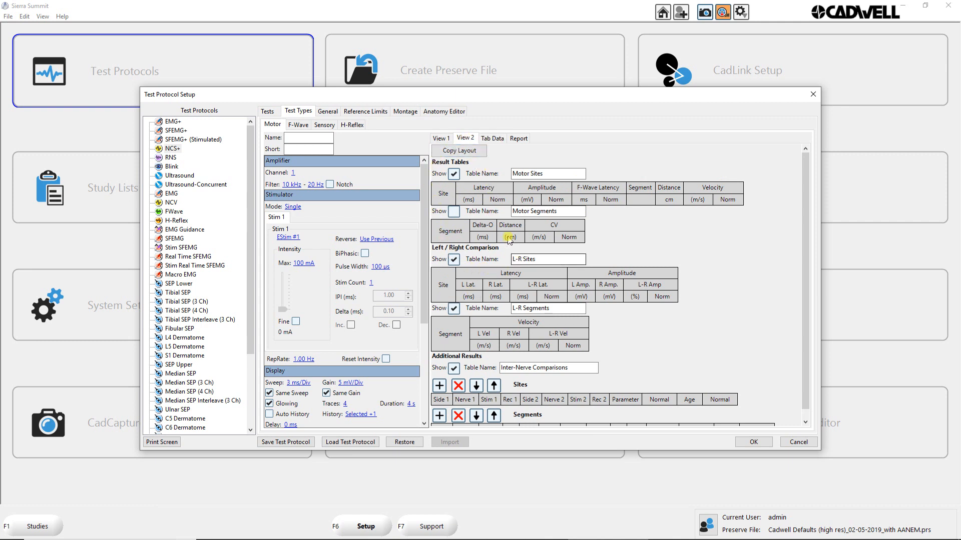
pyautogui.click(446, 138)
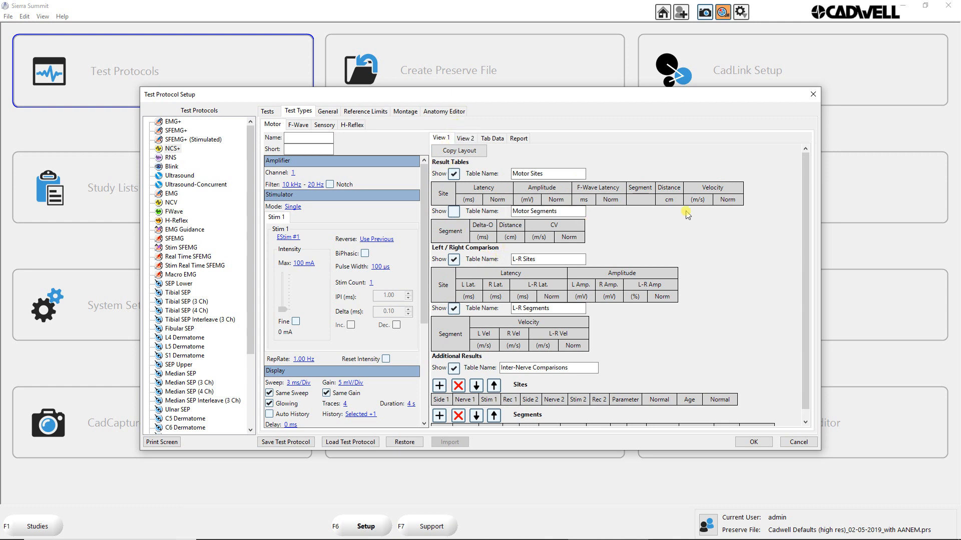
# Add a motor Comment section after Velocity in the View 1 Motor Sites table and save the test protocol setup.
pyautogui.rightClick(724, 189)
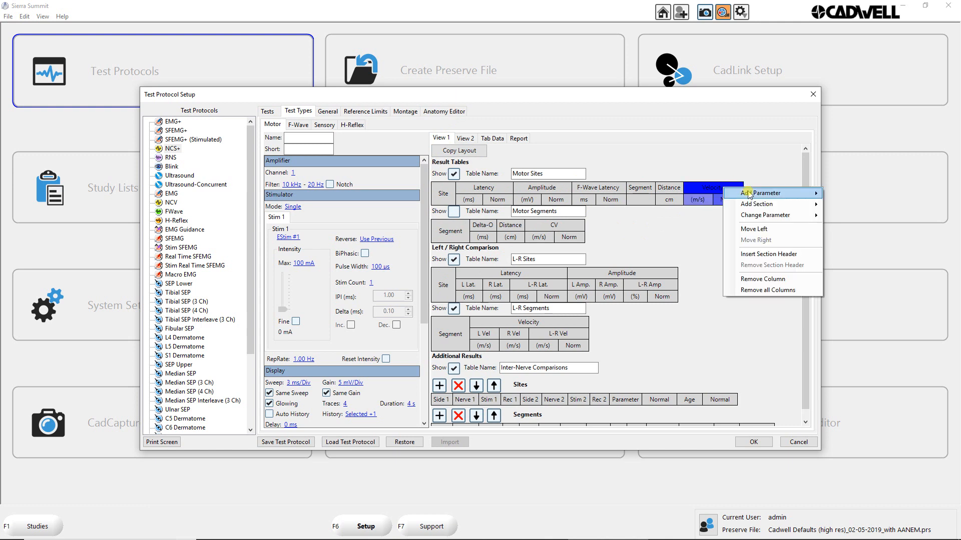
pyautogui.click(733, 191)
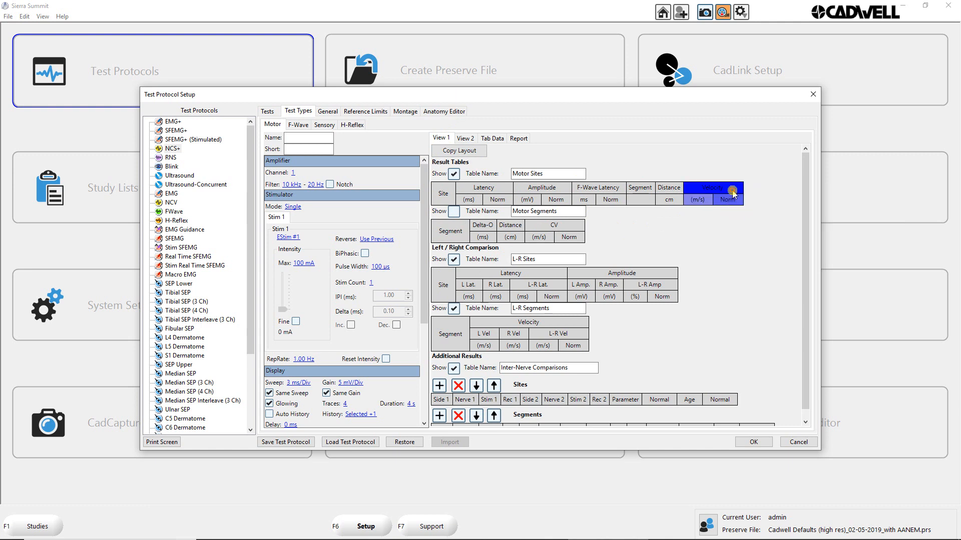
pyautogui.rightClick(734, 191)
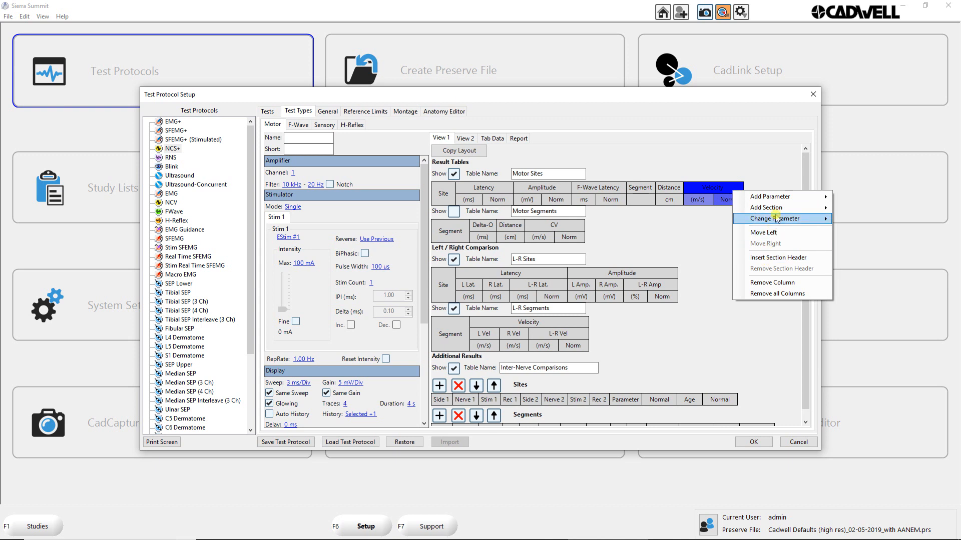
pyautogui.moveTo(783, 210)
pyautogui.moveTo(858, 211)
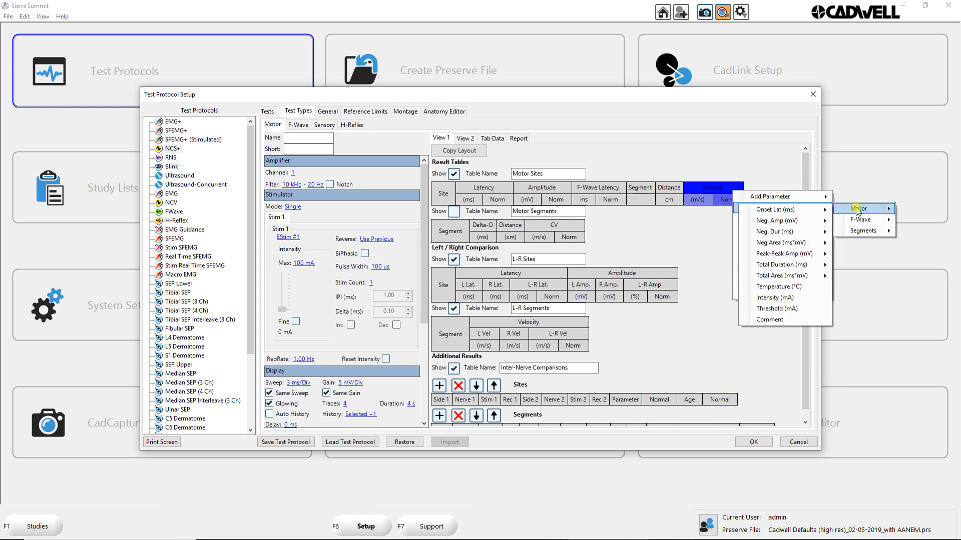
pyautogui.click(777, 320)
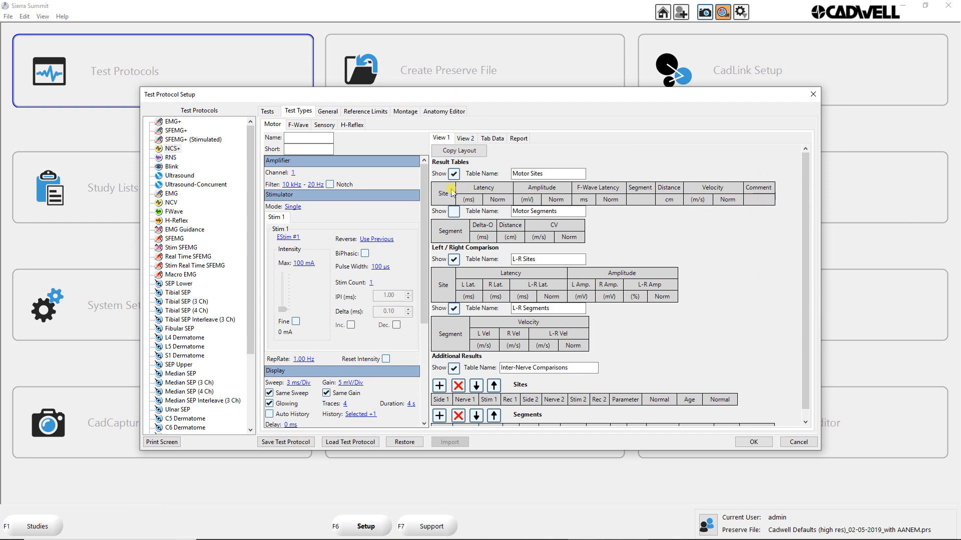
pyautogui.click(753, 443)
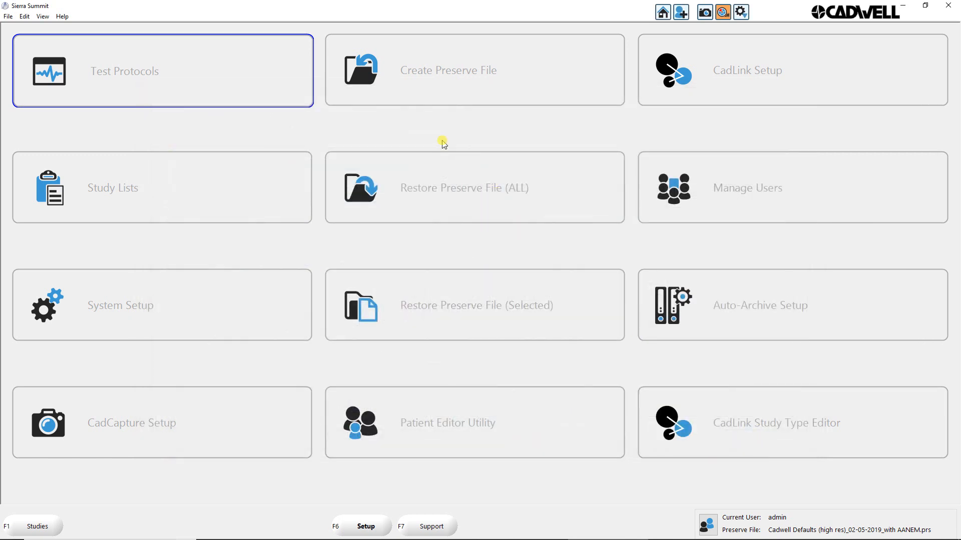
# Create a new study for the listed patient and open the Right Median (APB) Motor test from Bilateral Upper NCS.
pyautogui.click(38, 530)
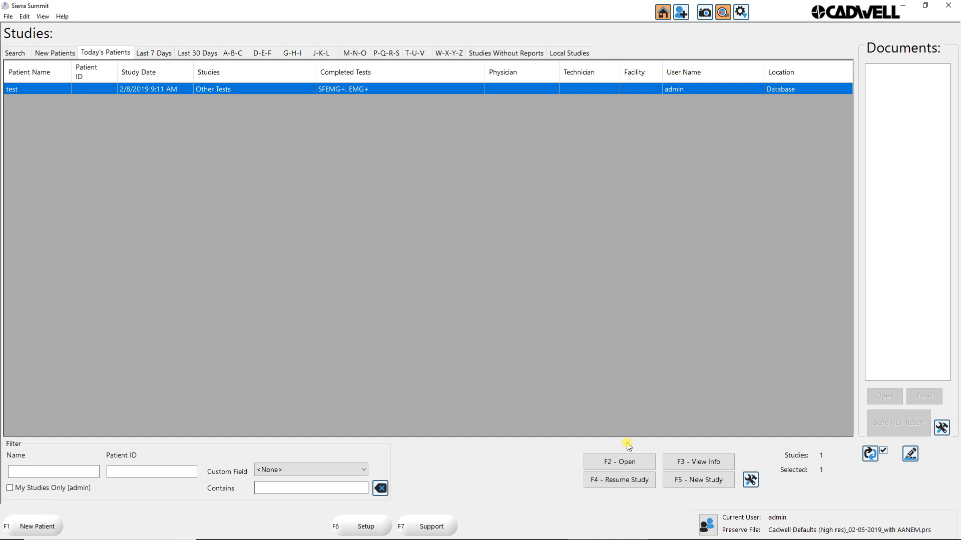
pyautogui.click(719, 481)
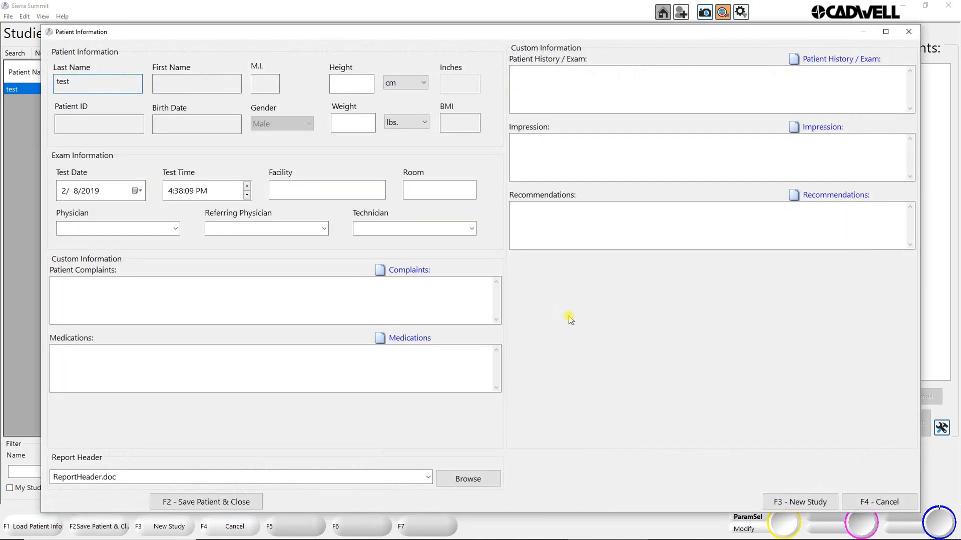
pyautogui.click(802, 497)
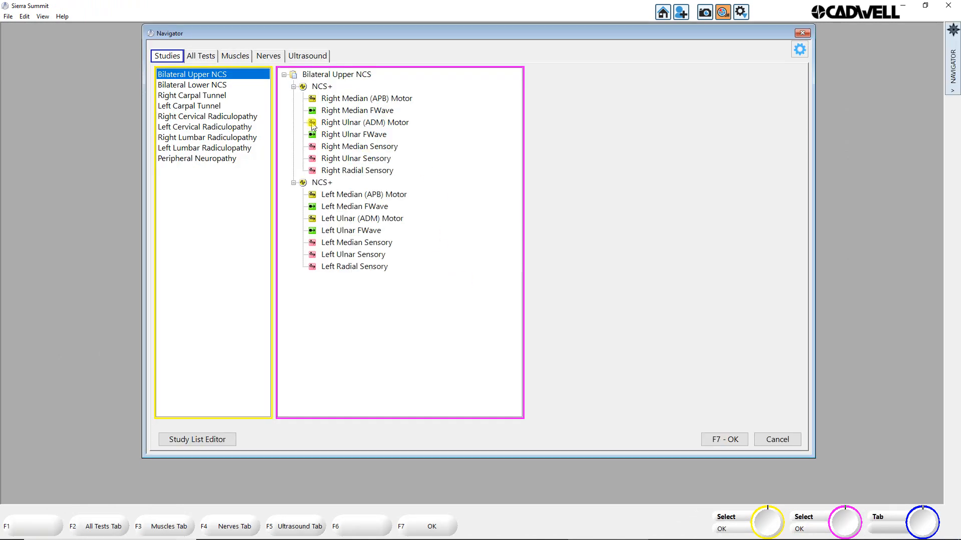
pyautogui.doubleClick(340, 98)
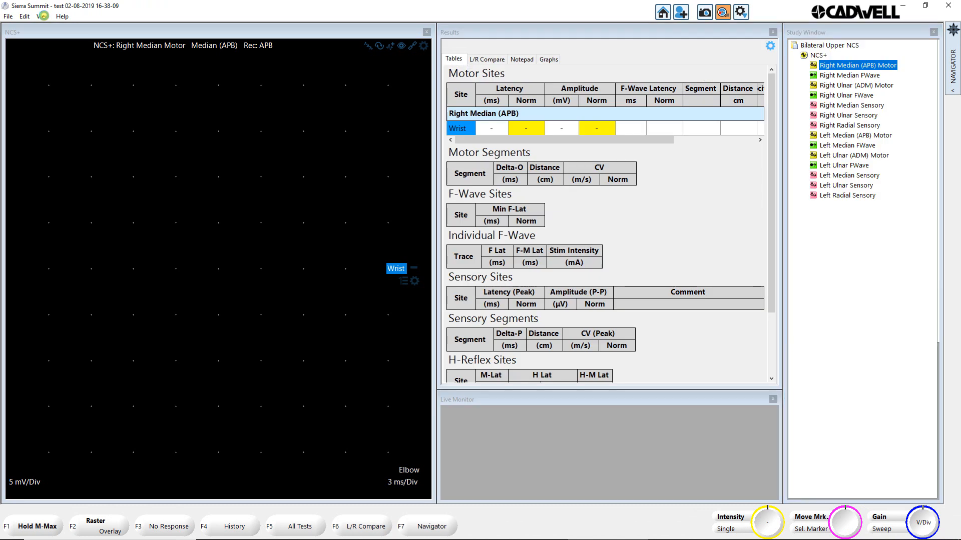
# Open the simulator with the Test Simulator - Copy configuration and minimize its control panel.
pyautogui.click(43, 16)
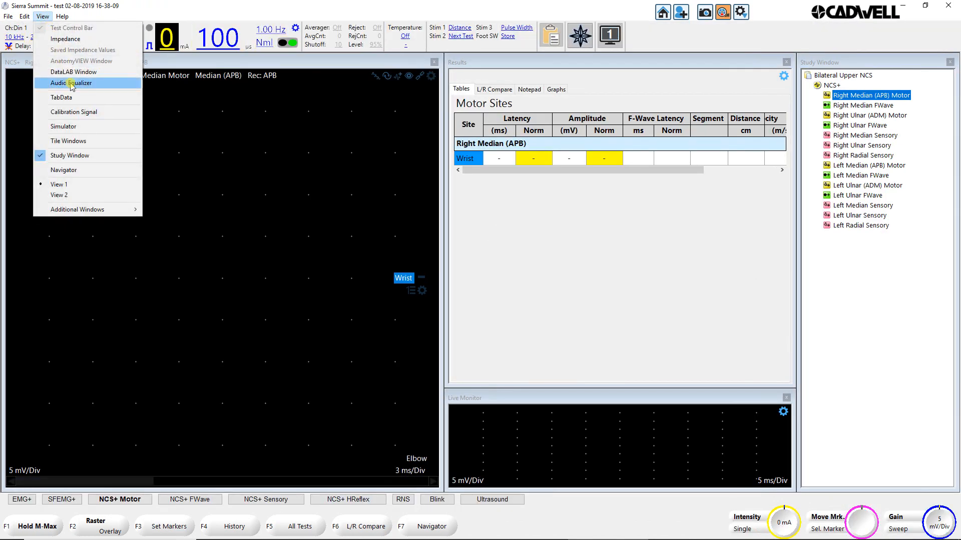
pyautogui.click(70, 127)
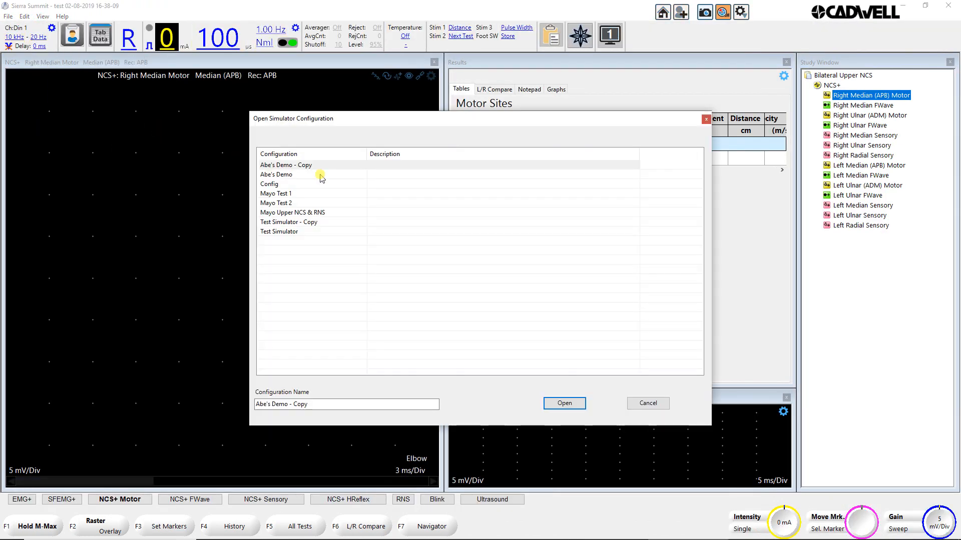
pyautogui.doubleClick(293, 222)
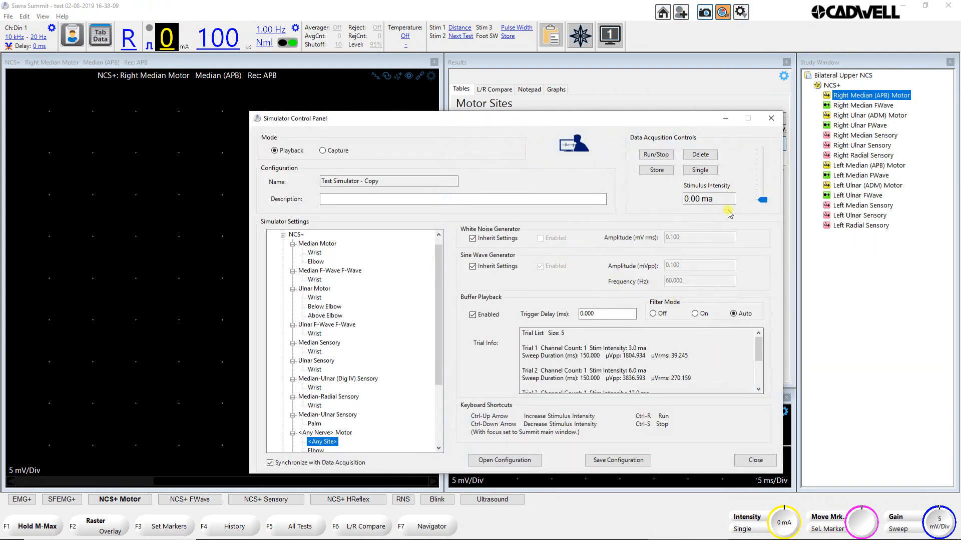
pyautogui.click(723, 118)
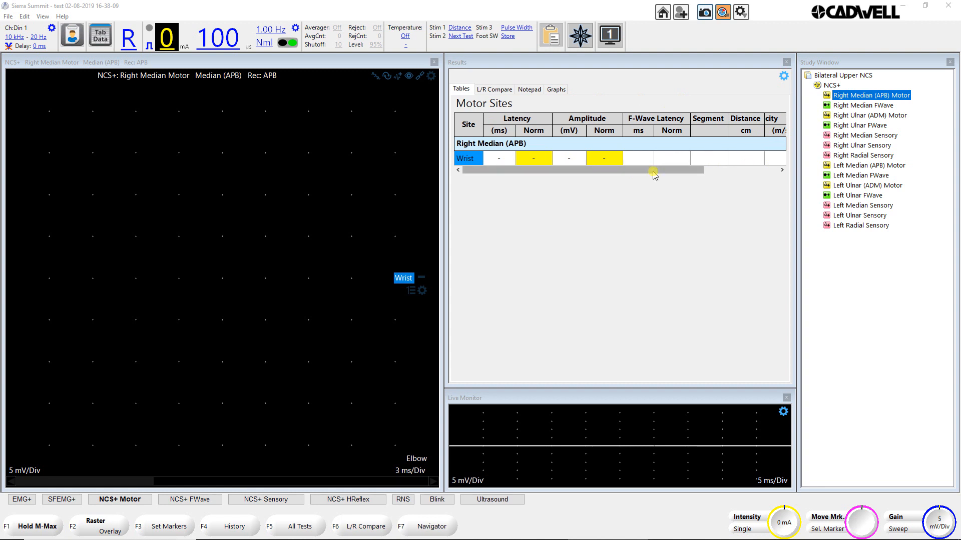
# Narrow the NCS+ trace window and widen the Results and Live Monitor windows to fill the freed space.
pyautogui.moveTo(654, 174); pyautogui.dragTo(590, 169)
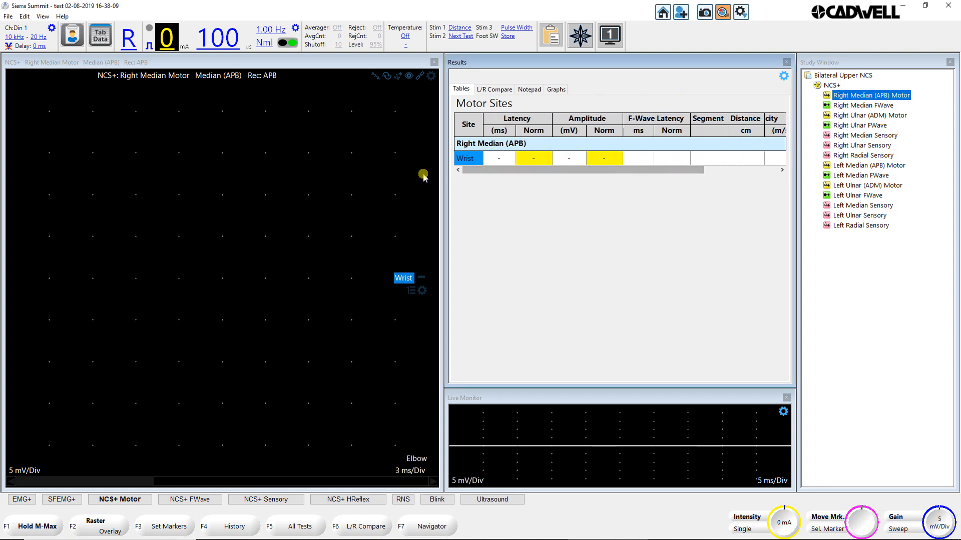
pyautogui.moveTo(441, 177); pyautogui.dragTo(386, 174)
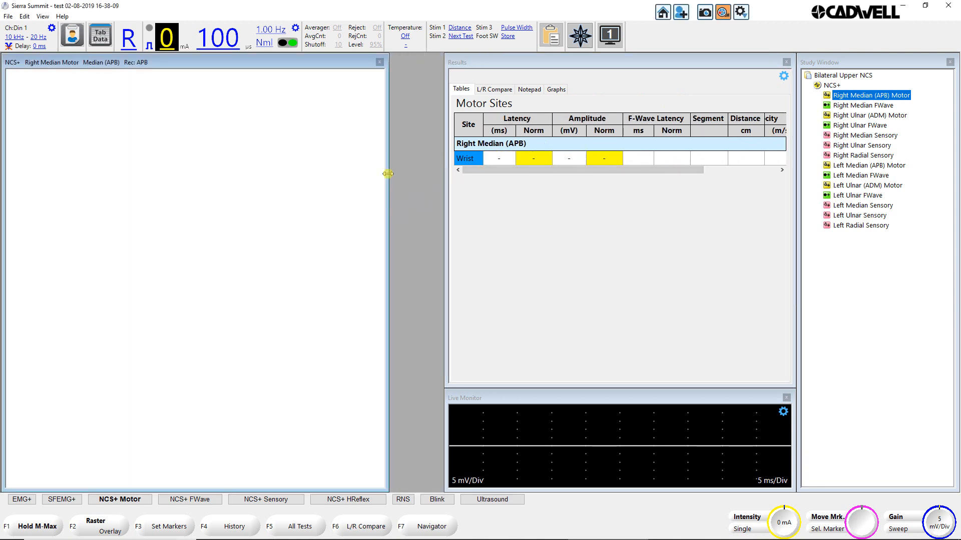
pyautogui.moveTo(447, 173); pyautogui.dragTo(396, 173)
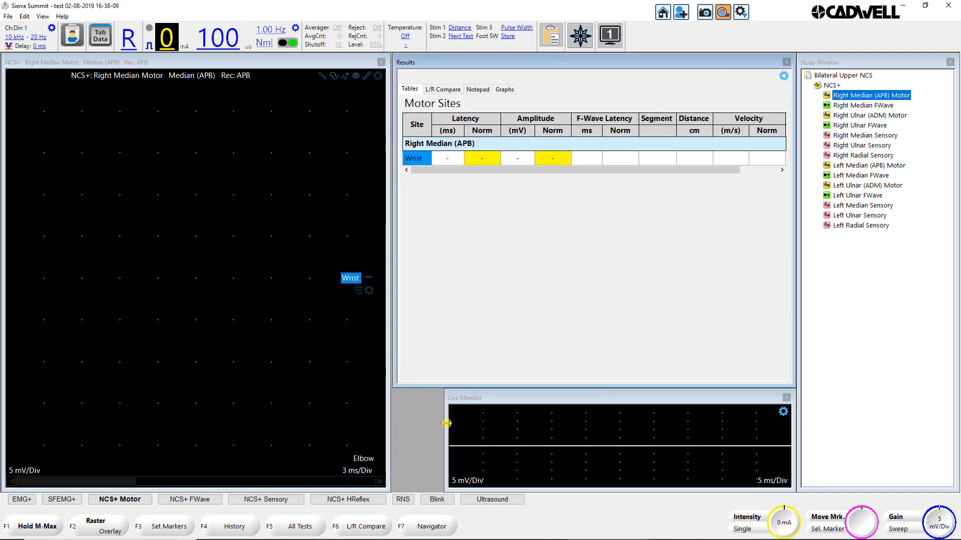
pyautogui.moveTo(447, 425); pyautogui.dragTo(394, 424)
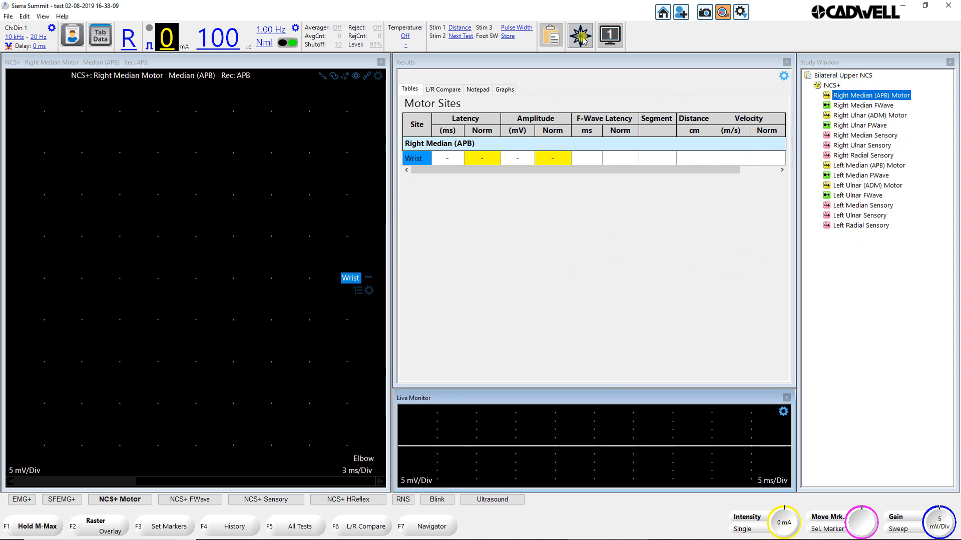
# Hide the Study Window to view the full width of the Motor Sites table, and show it again.
pyautogui.click(553, 39)
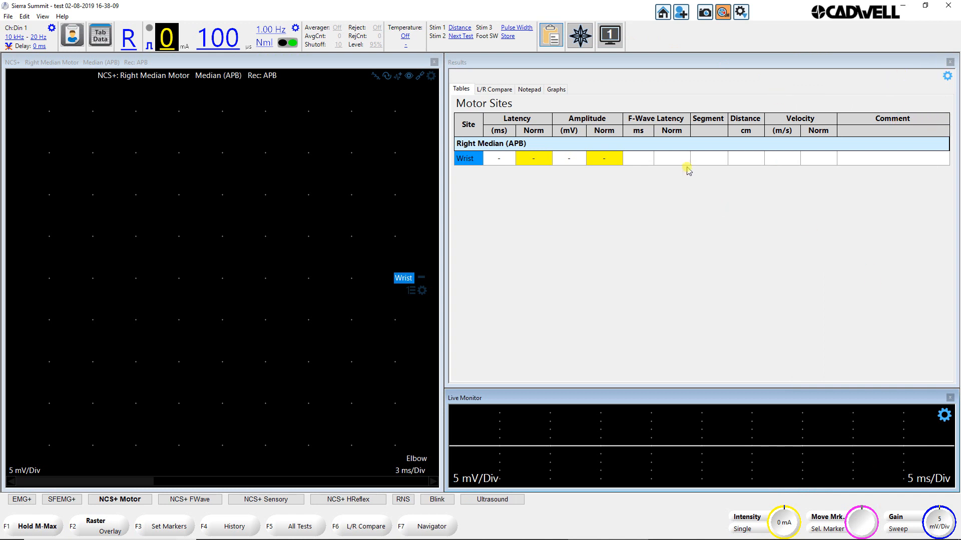
pyautogui.click(553, 40)
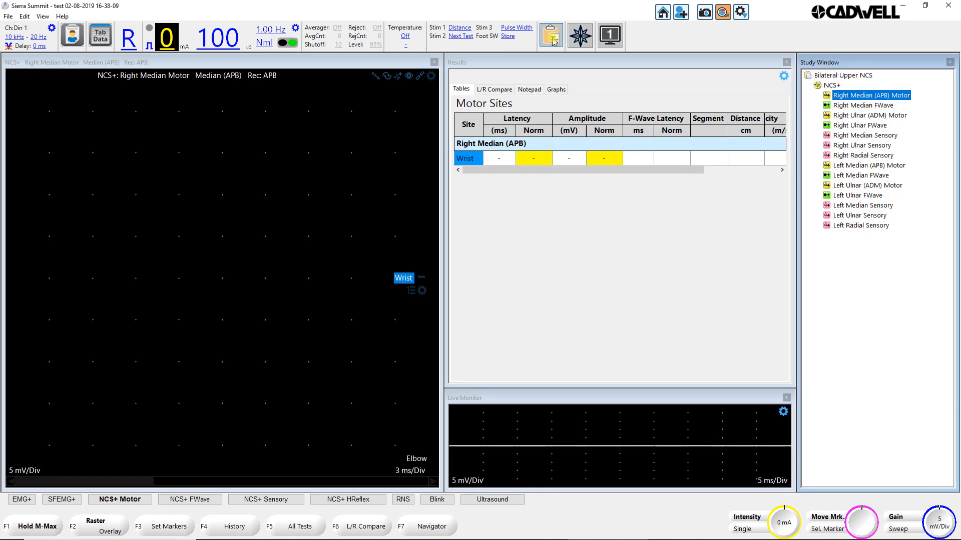
# Narrow the NCS+ trace window further and extend the Results window into the freed space, leaving the Study Window shown.
pyautogui.click(553, 40)
pyautogui.click(552, 40)
pyautogui.click(439, 226)
pyautogui.moveTo(439, 225); pyautogui.dragTo(373, 229)
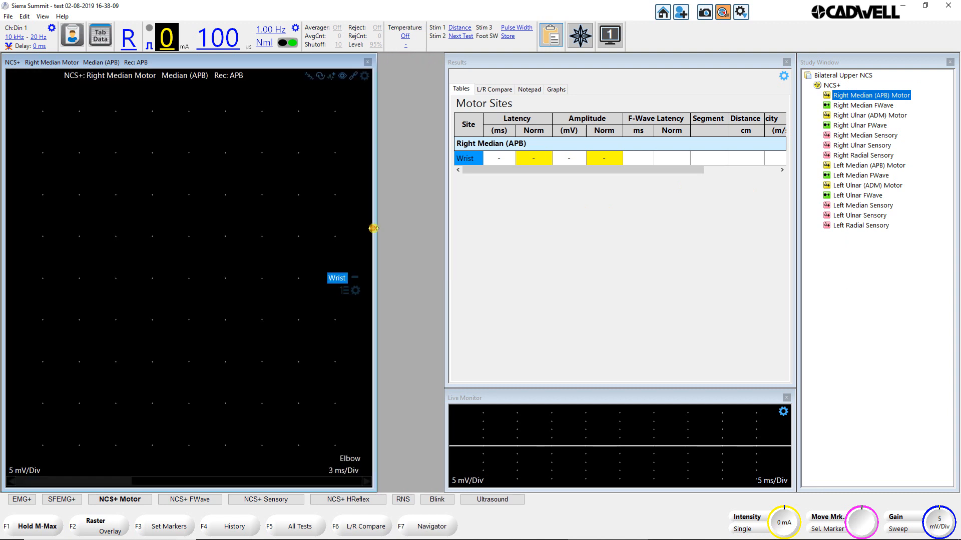
pyautogui.moveTo(448, 221); pyautogui.dragTo(387, 228)
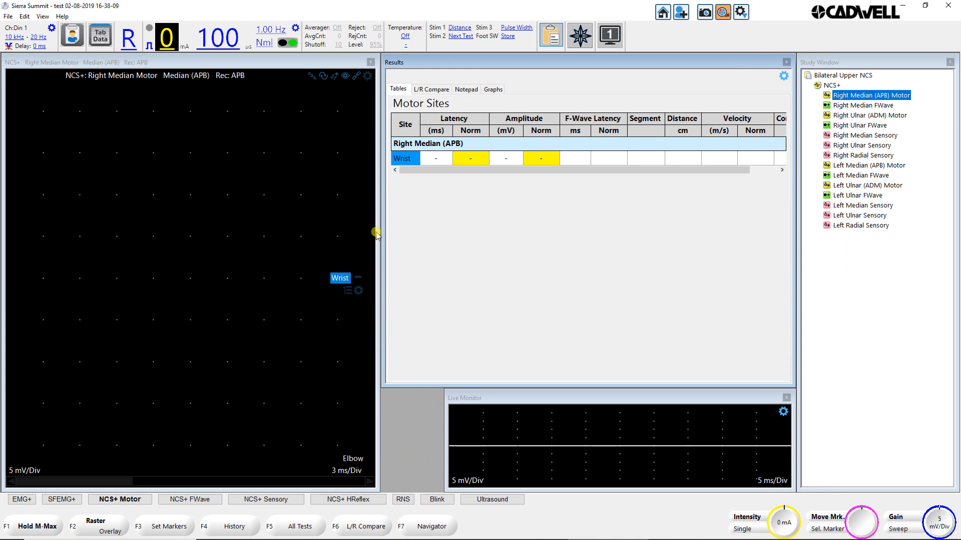
pyautogui.moveTo(376, 234); pyautogui.dragTo(362, 234)
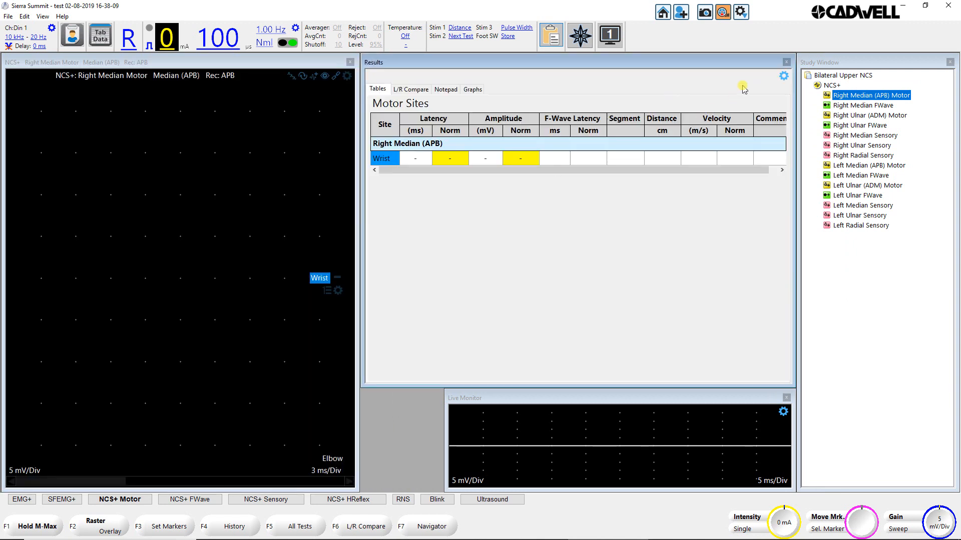
# Try a larger and the Small font size for the result tables, and return to Medium.
pyautogui.click(783, 76)
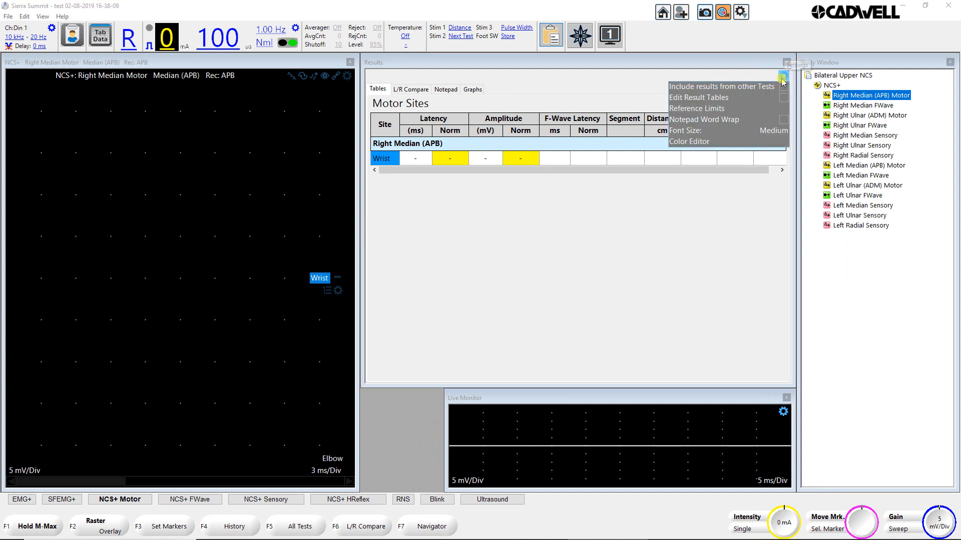
pyautogui.click(767, 131)
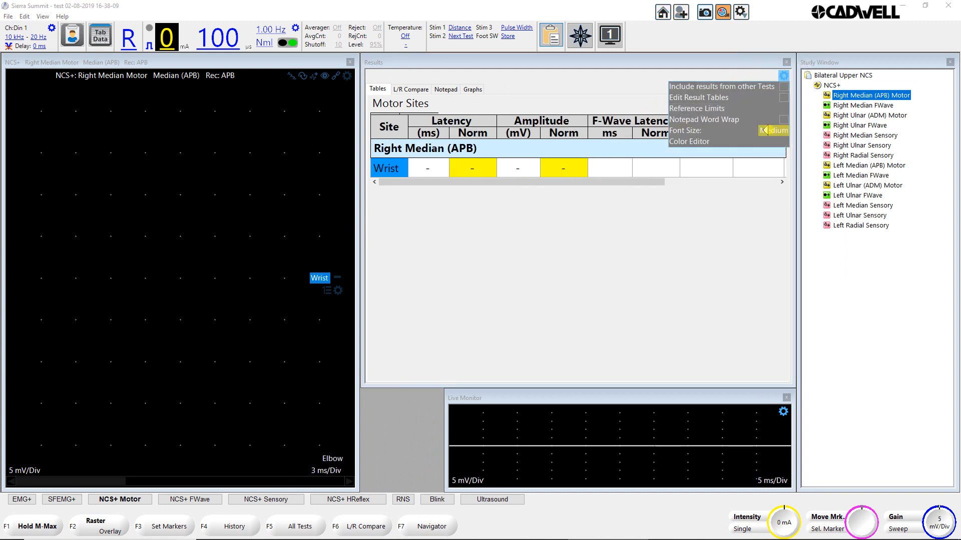
pyautogui.click(767, 131)
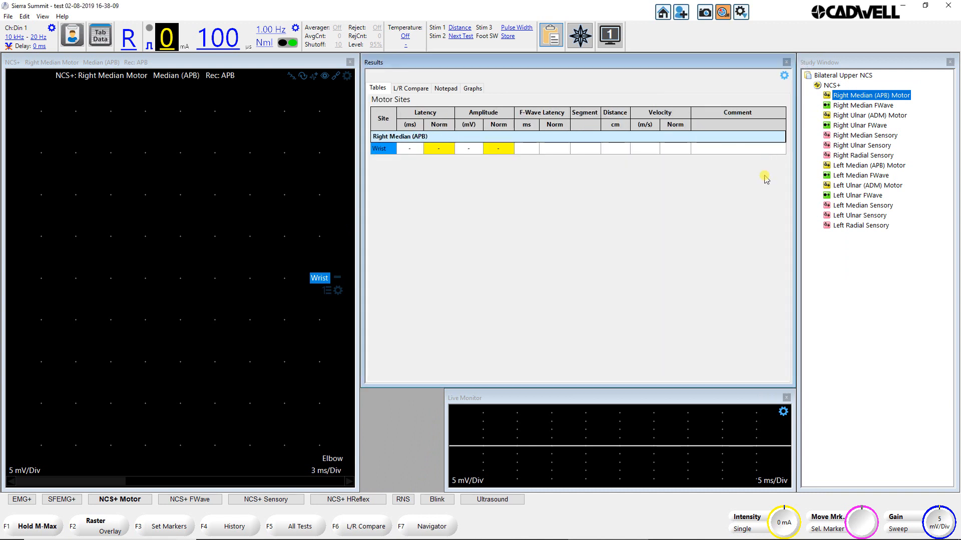
pyautogui.click(784, 76)
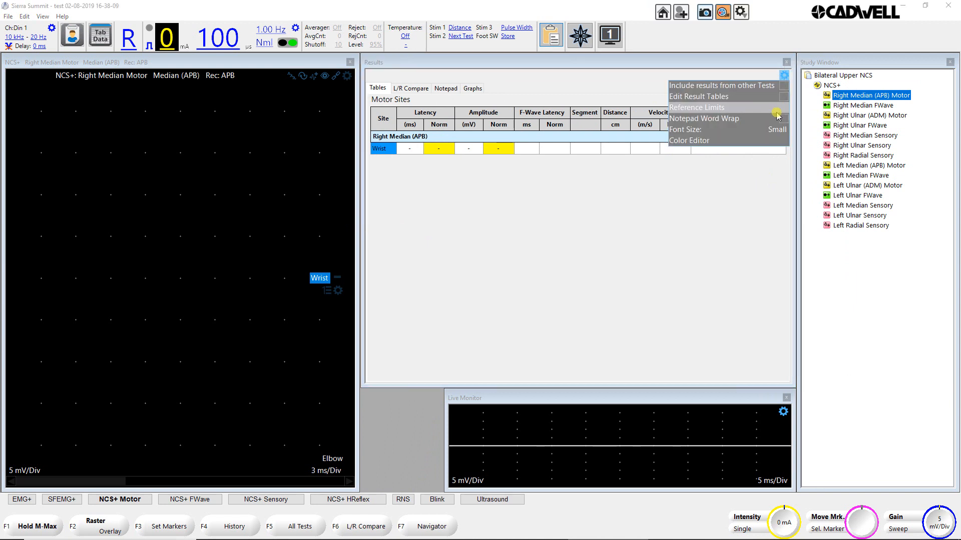
pyautogui.click(782, 132)
pyautogui.click(426, 187)
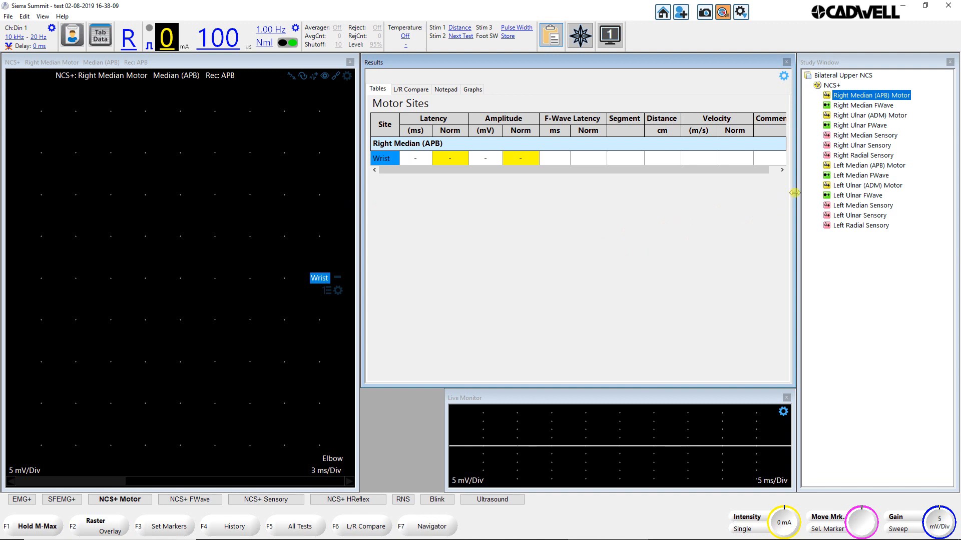
# Widen the Results window to fit the whole Comment column and extend the Live Monitor window to the same width.
pyautogui.moveTo(798, 192); pyautogui.dragTo(818, 200)
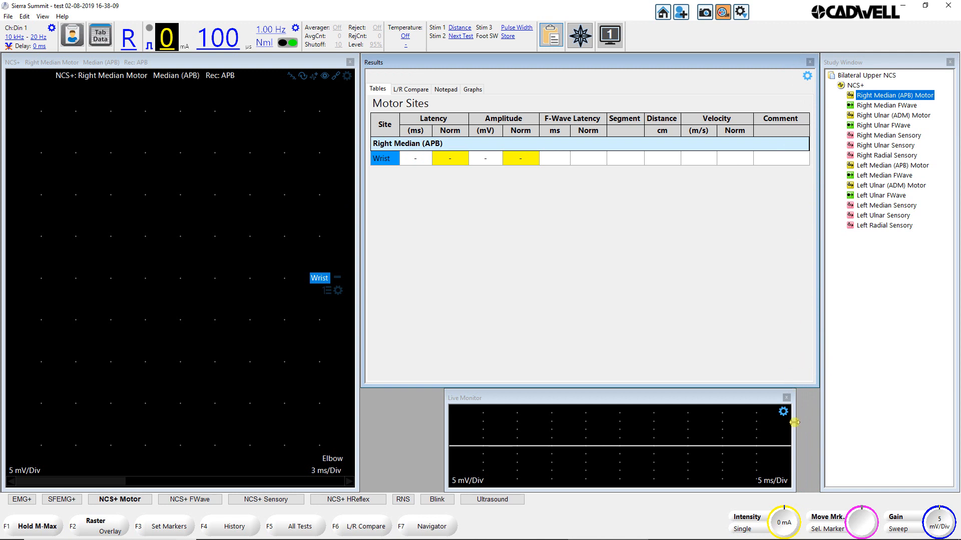
pyautogui.moveTo(795, 423); pyautogui.dragTo(814, 425)
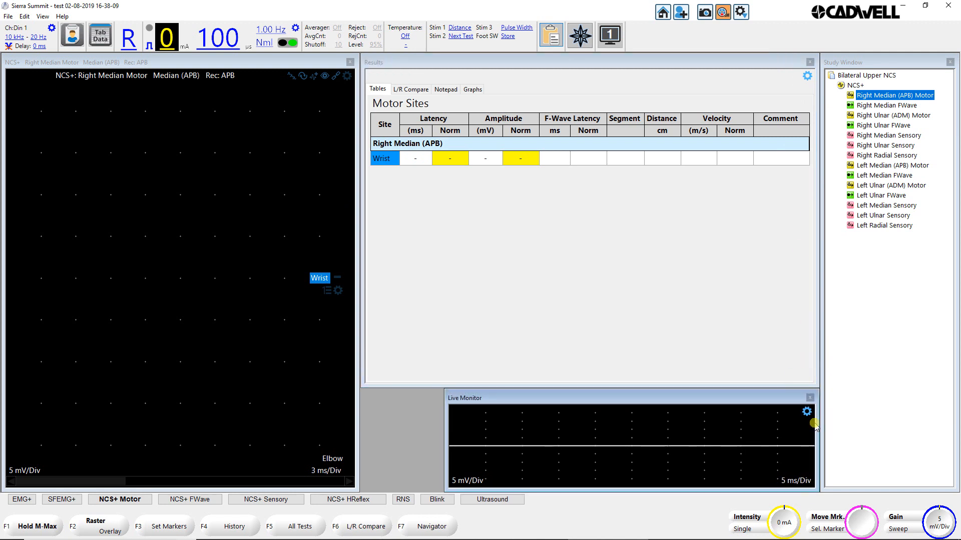
pyautogui.moveTo(444, 439); pyautogui.dragTo(365, 440)
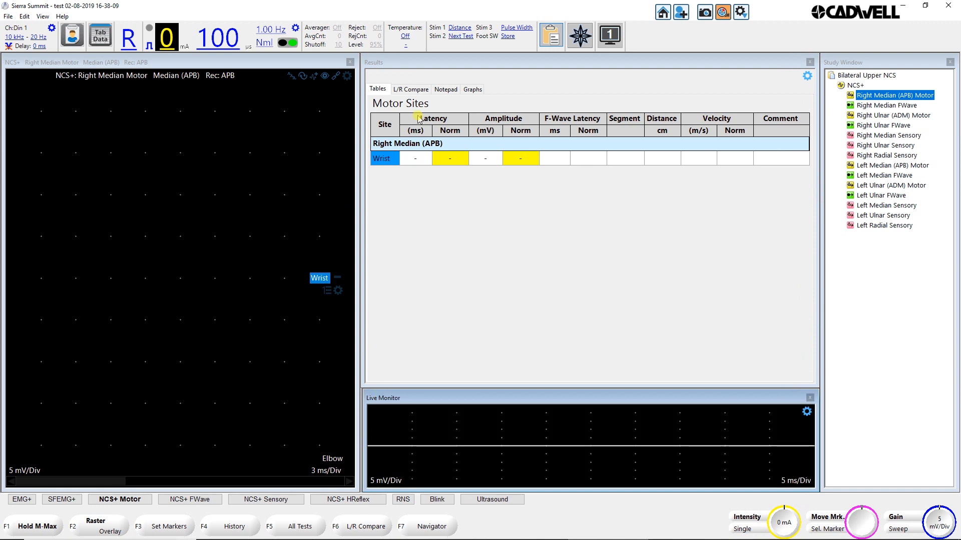
# Tile the windows to close the gaps between them and save the test parameters.
pyautogui.click(26, 17)
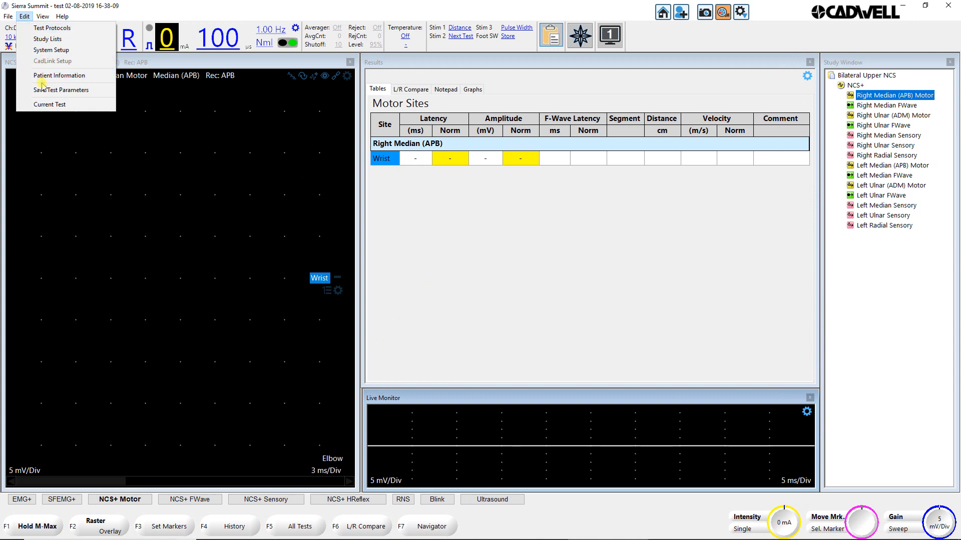
pyautogui.click(42, 17)
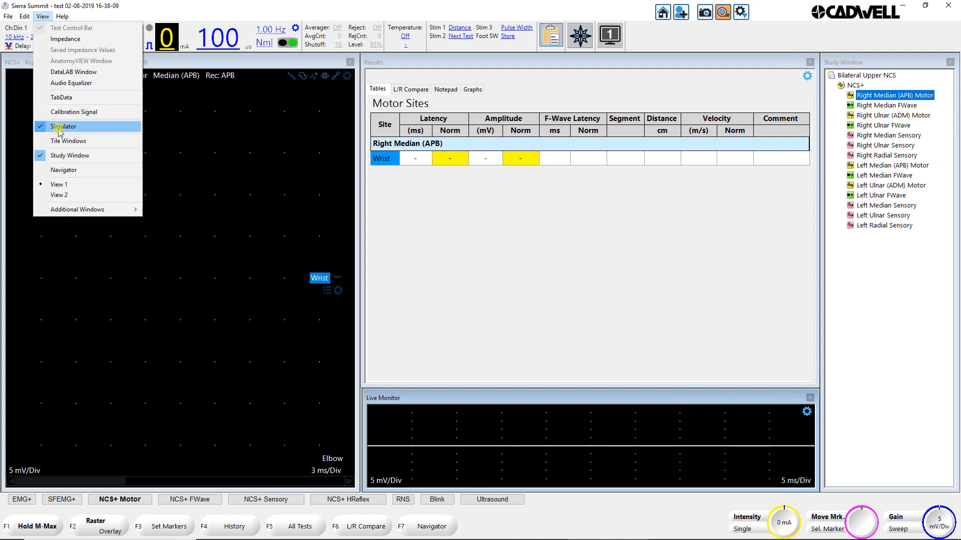
pyautogui.click(66, 141)
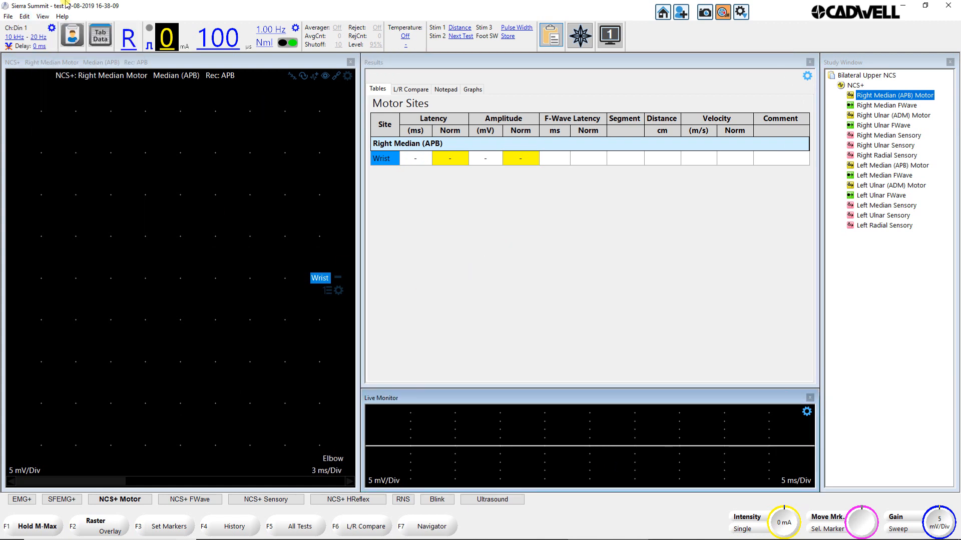
pyautogui.click(24, 17)
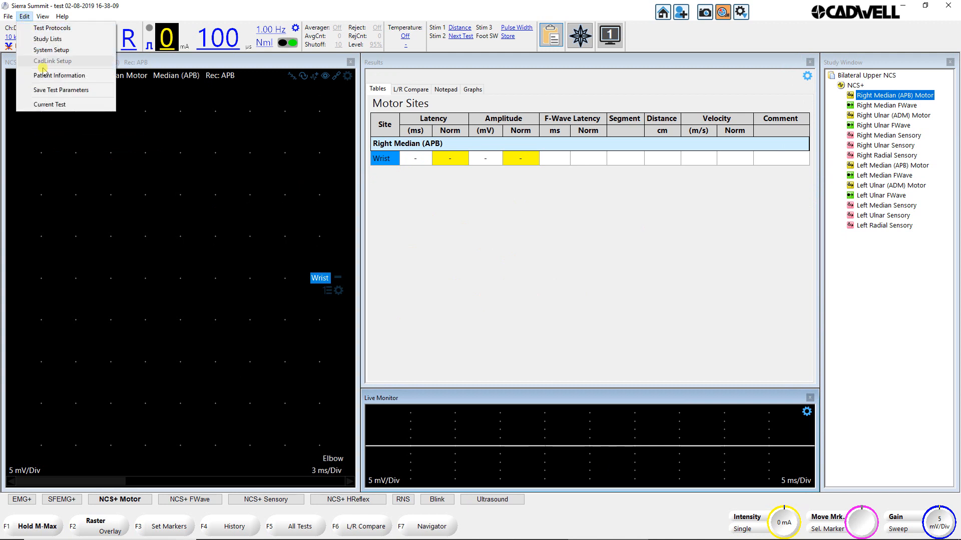
pyautogui.click(50, 91)
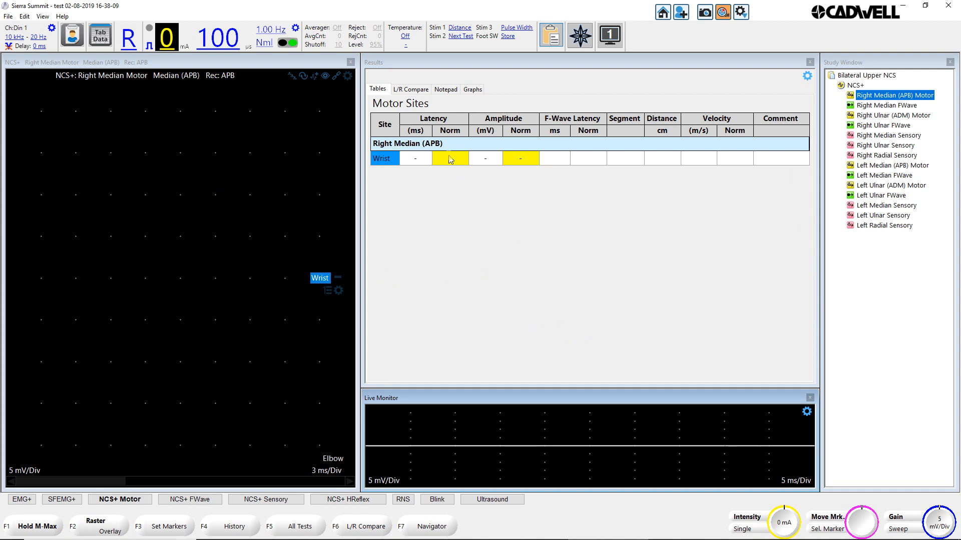
# Check why the Wrist row's Latency Norm cell is highlighted and review the patient's age and gender data in Patient Information.
pyautogui.moveTo(450, 169)
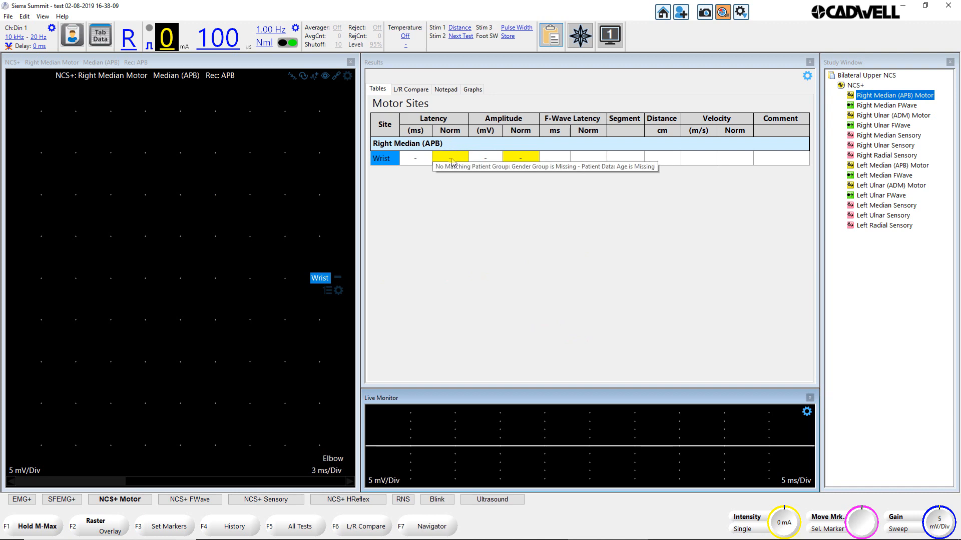
pyautogui.click(80, 37)
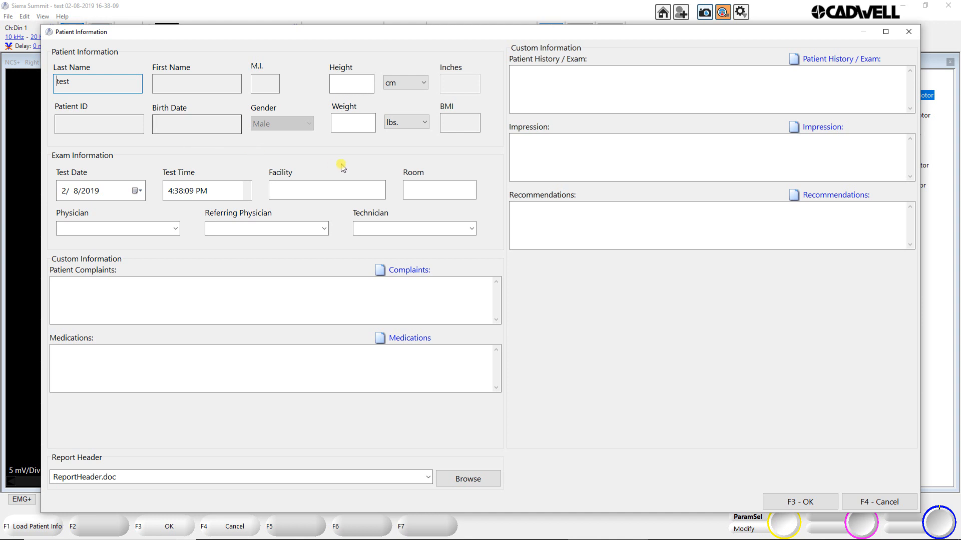
pyautogui.click(827, 509)
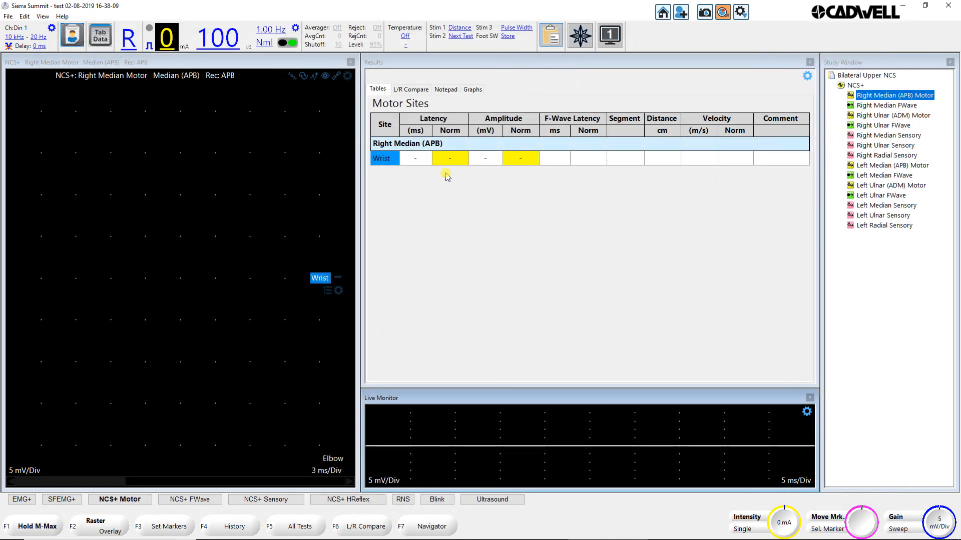
# Record Wrist responses of the Right Median (APB) Motor test with single stimuli, raising the intensity in stages to 25 mA.
pyautogui.moveTo(748, 535)
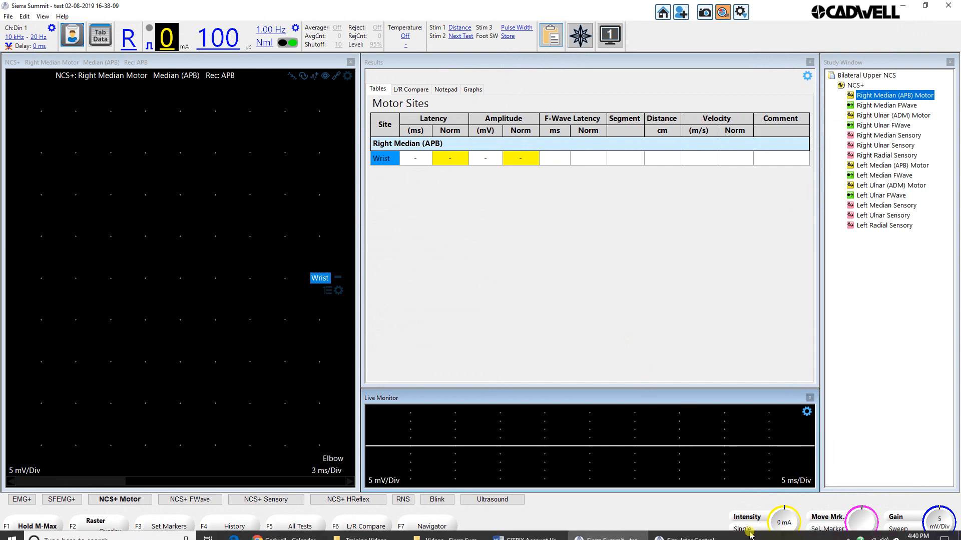
pyautogui.click(783, 524)
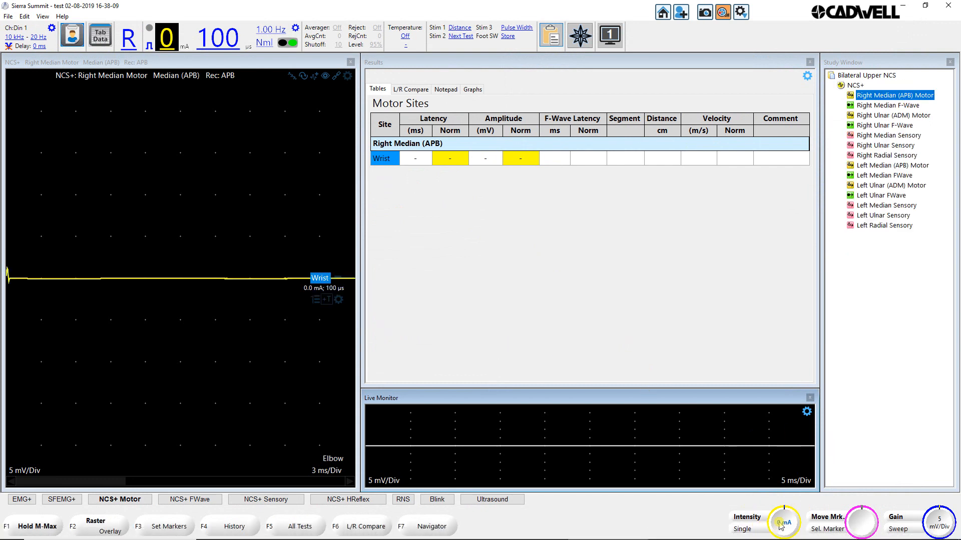
pyautogui.scroll(2, 781, 524)
pyautogui.click(747, 529)
pyautogui.scroll(9, 788, 519)
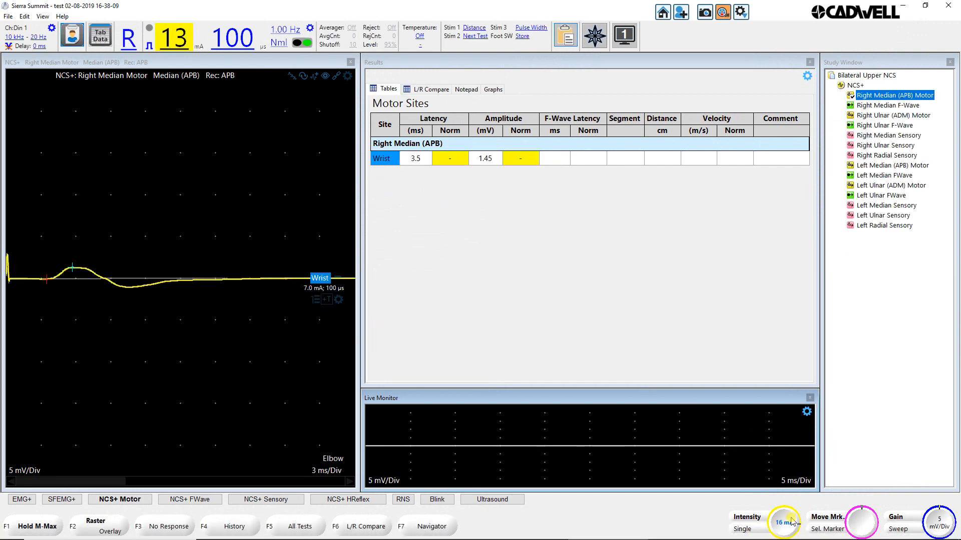
pyautogui.click(751, 525)
pyautogui.scroll(9, 763, 532)
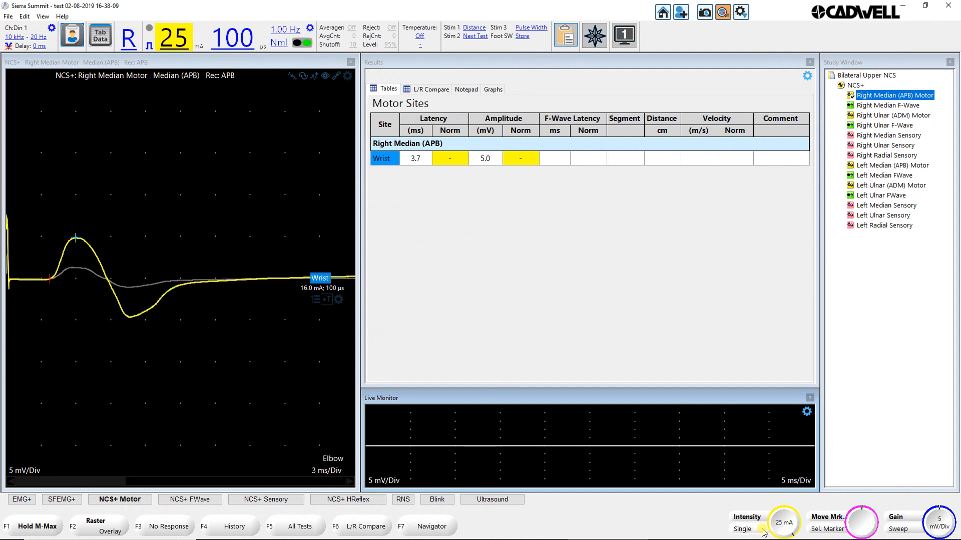
pyautogui.click(752, 530)
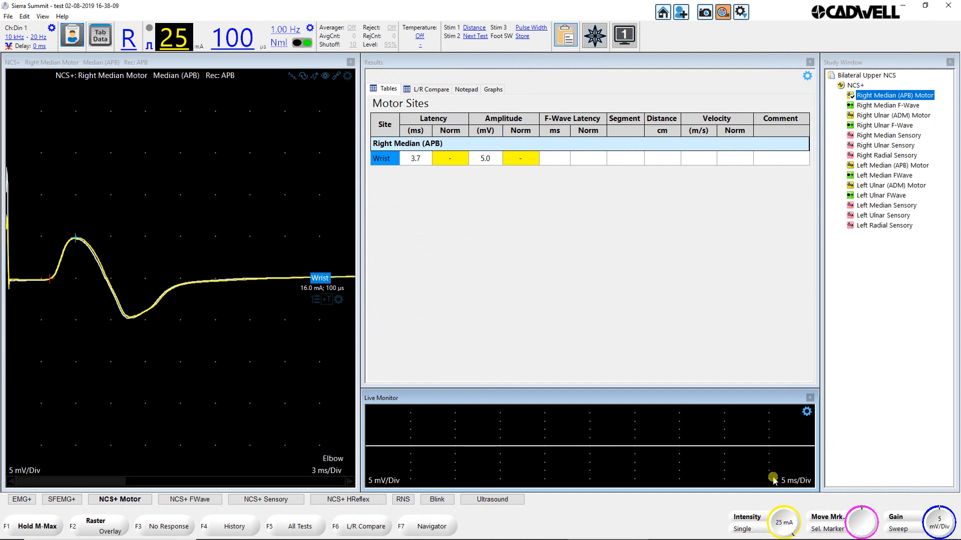
# Add the Elbow site and record its responses with single stimuli, raising the intensity in stages to 48 mA.
pyautogui.click(333, 458)
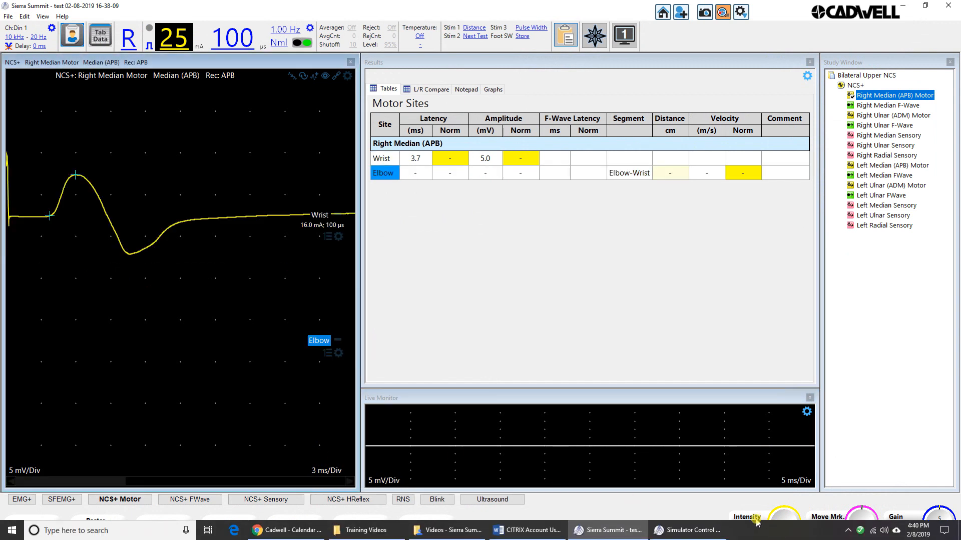
pyautogui.click(743, 530)
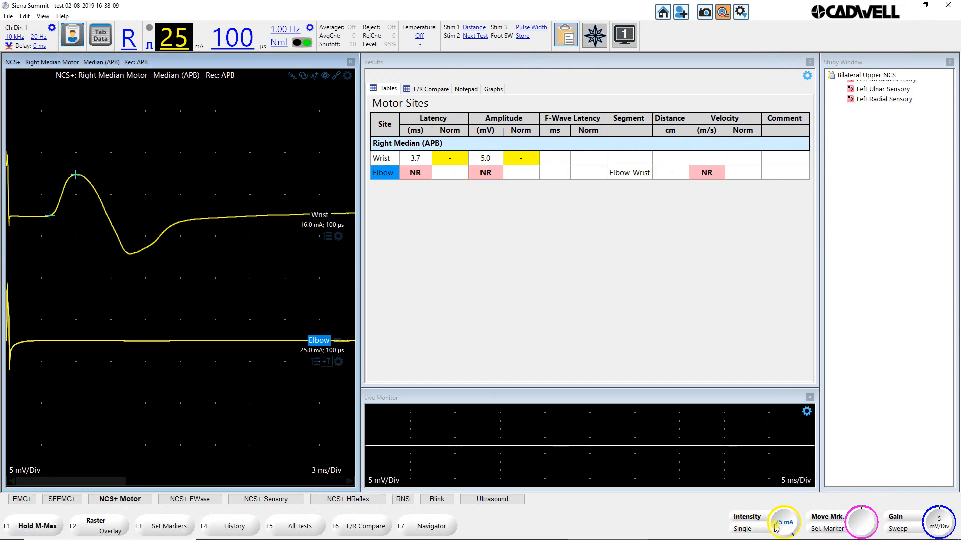
pyautogui.scroll(5, 780, 528)
pyautogui.scroll(2, 780, 528)
pyautogui.click(743, 530)
pyautogui.scroll(5, 781, 526)
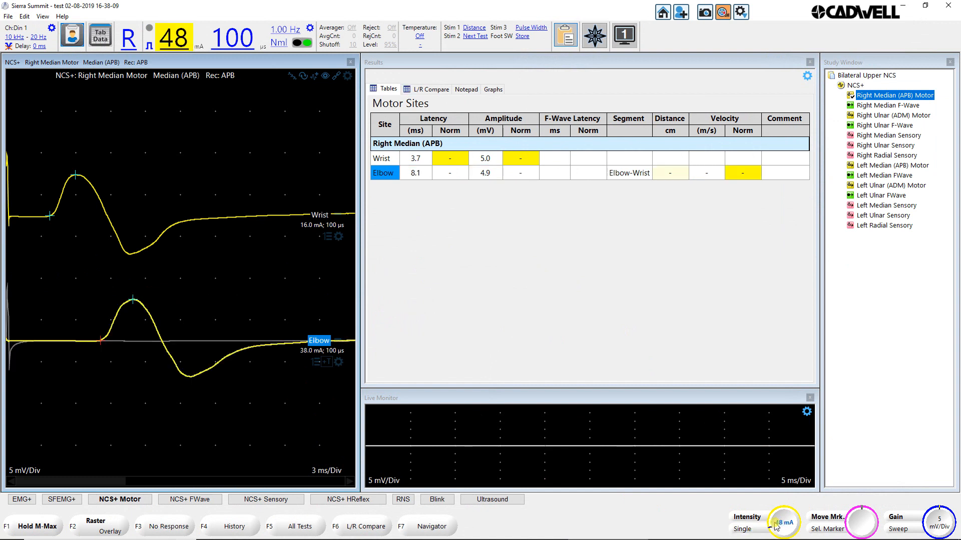
pyautogui.click(744, 529)
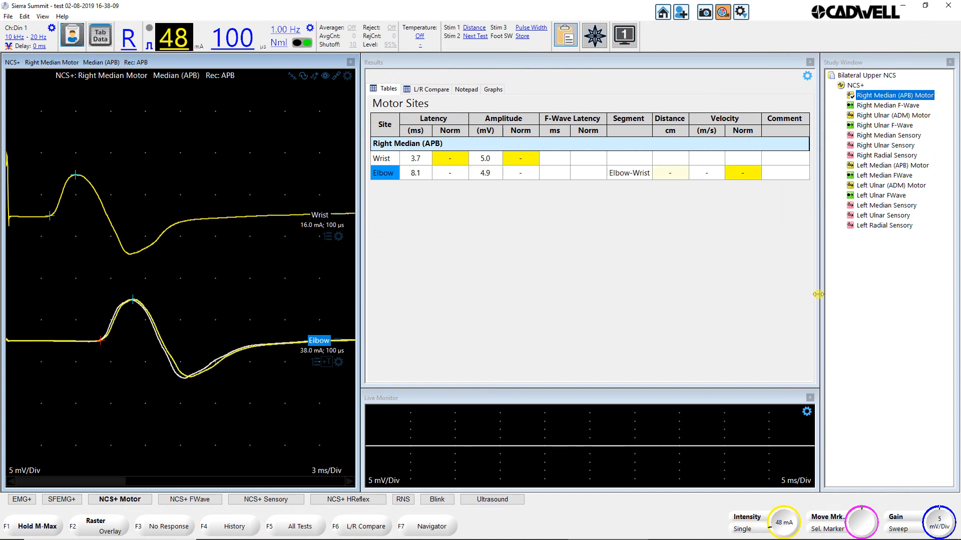
# Record two Right Median F-Wave traces with the intensity raised to 30 mA, and place the F-wave latency marker at about 31.9 ms.
pyautogui.click(868, 105)
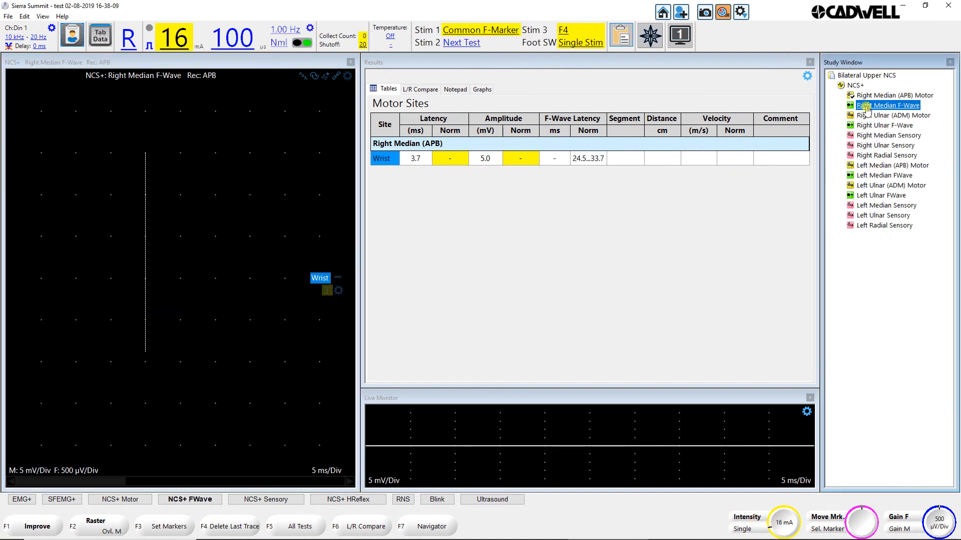
pyautogui.click(744, 530)
pyautogui.scroll(14, 746, 531)
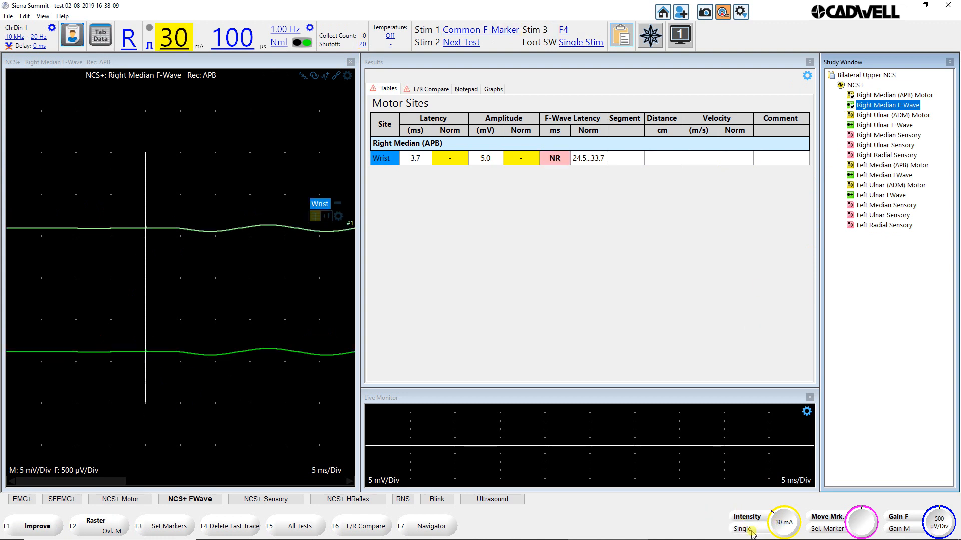
pyautogui.click(751, 532)
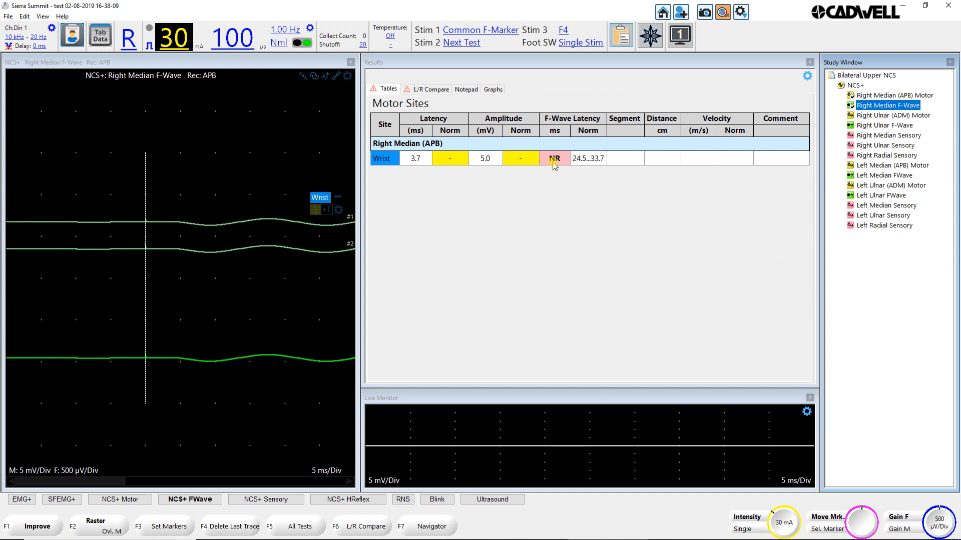
pyautogui.click(229, 250)
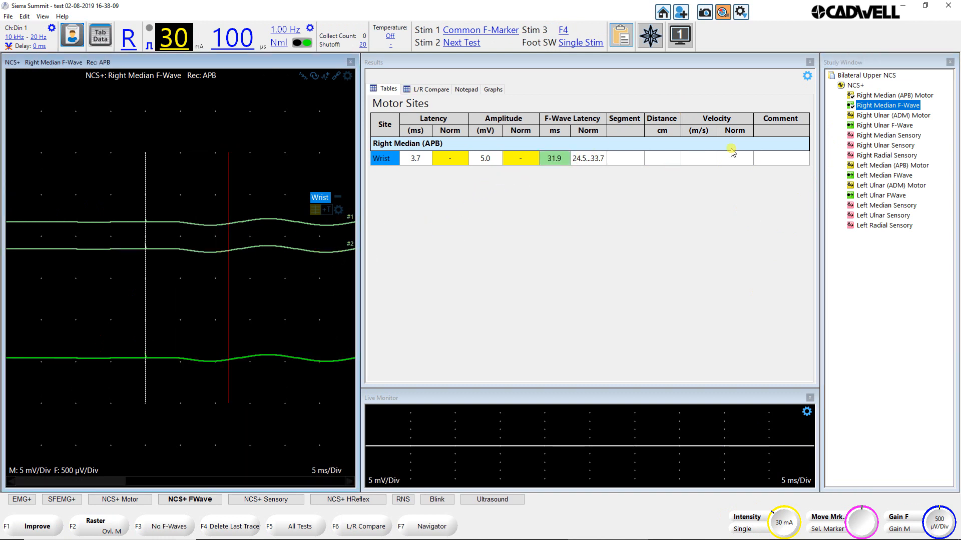
# Return to the Right Median (APB) Motor test and set the Elbow-Wrist distance to 22 cm.
pyautogui.click(888, 96)
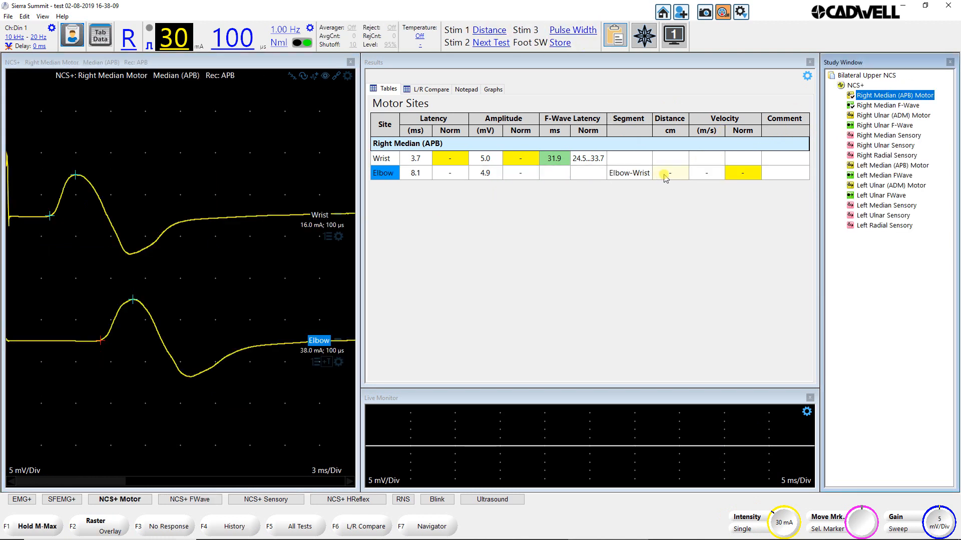
pyautogui.click(664, 175)
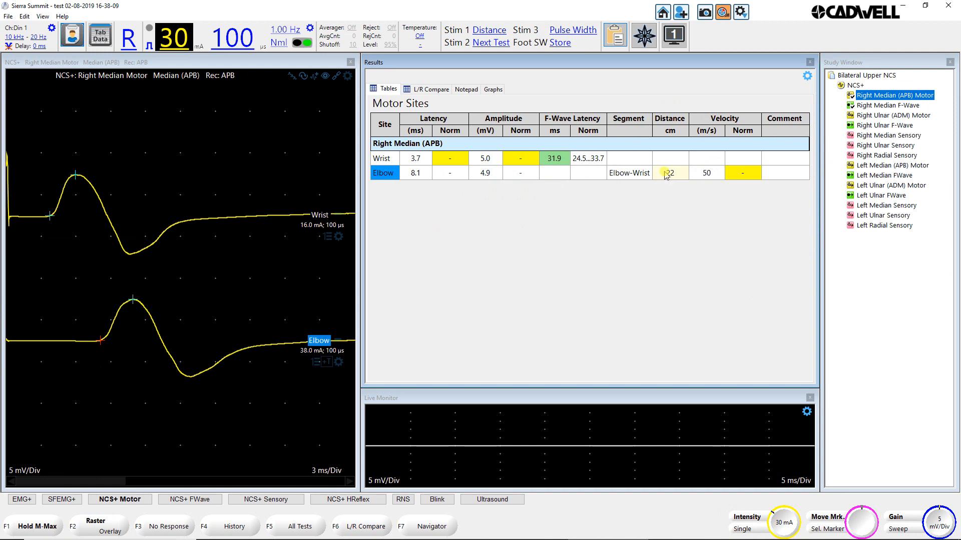
# Enter the comment "ansdfm." for the Elbow site in the Motor Sites table.
pyautogui.click(774, 174)
pyautogui.click(803, 174)
pyautogui.click(777, 175)
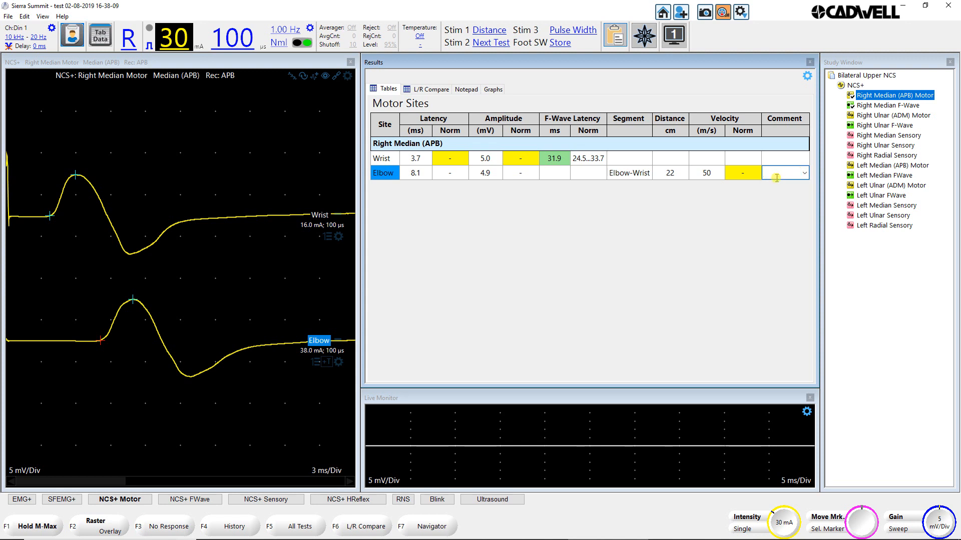
pyautogui.write('ansdfm.')
# Review the L/R Compare results and the alternate screen layout 2, returning to the results tables in layout 1.
pyautogui.click(429, 91)
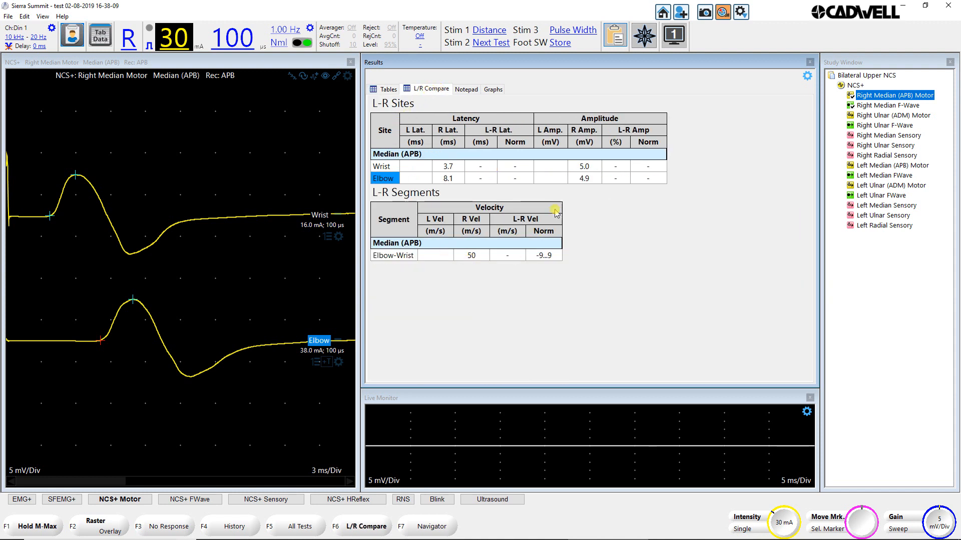
pyautogui.click(388, 89)
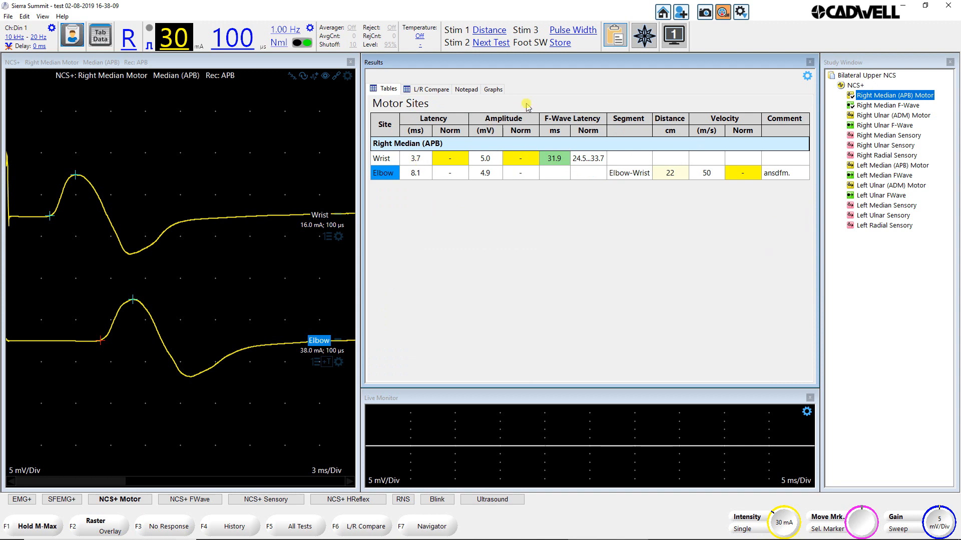
pyautogui.click(681, 35)
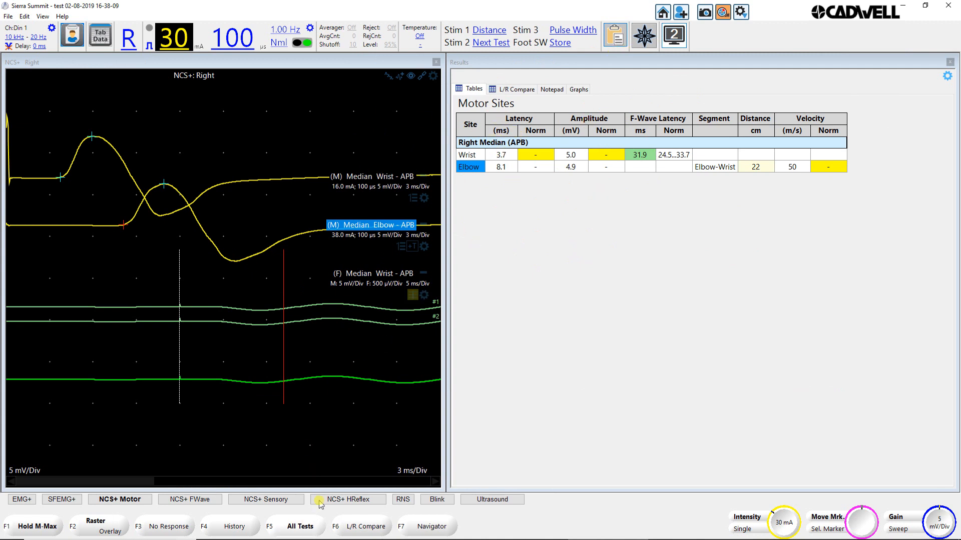
pyautogui.click(674, 35)
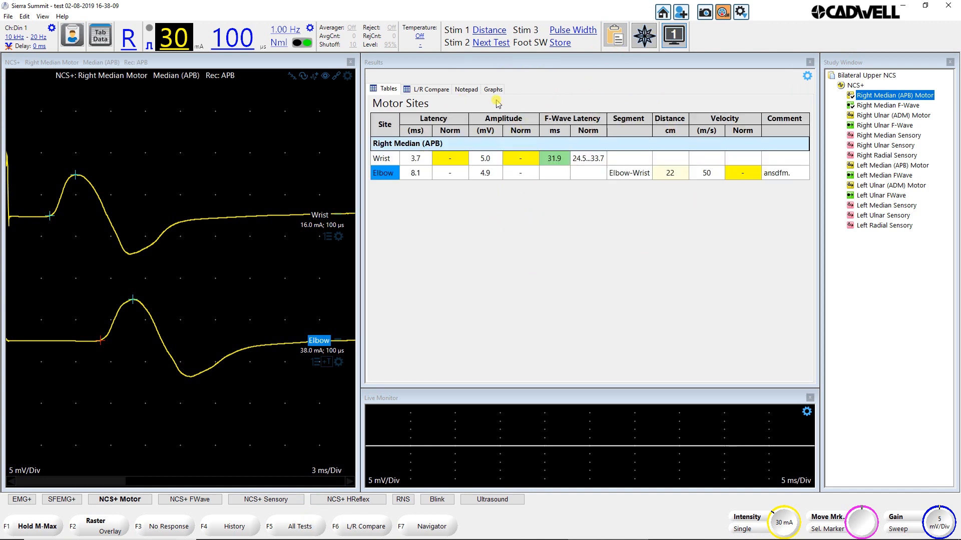
# Enable editing of the result tables and show the Motor Segments table.
pyautogui.click(808, 78)
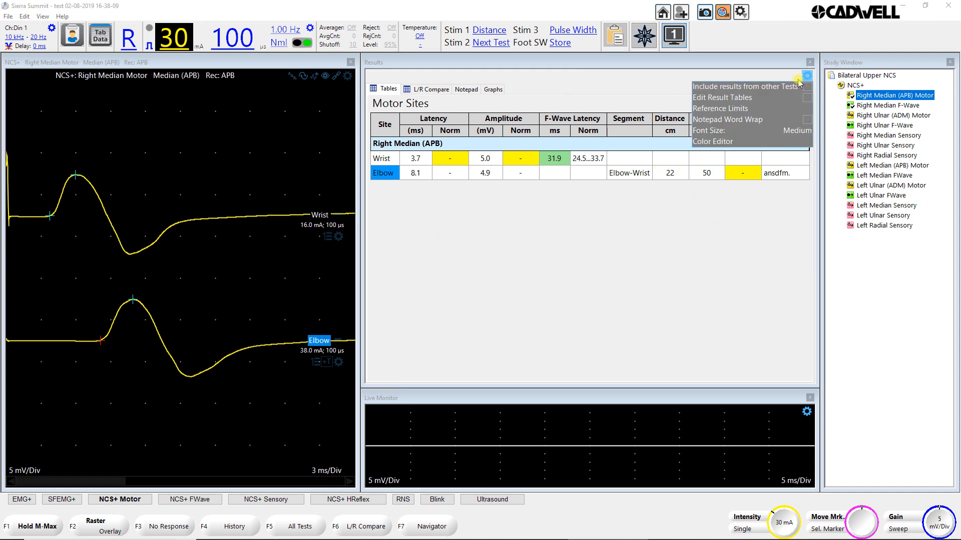
pyautogui.click(807, 97)
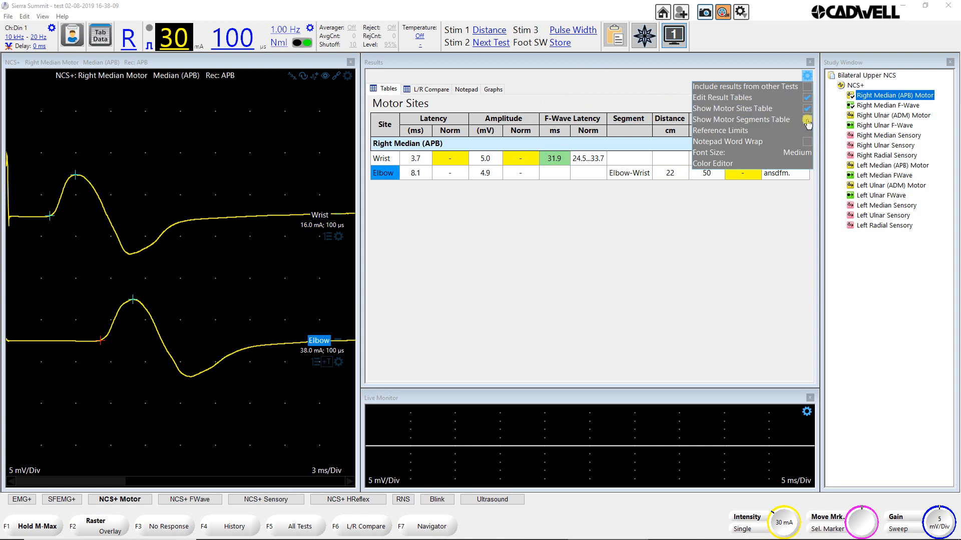
pyautogui.click(671, 217)
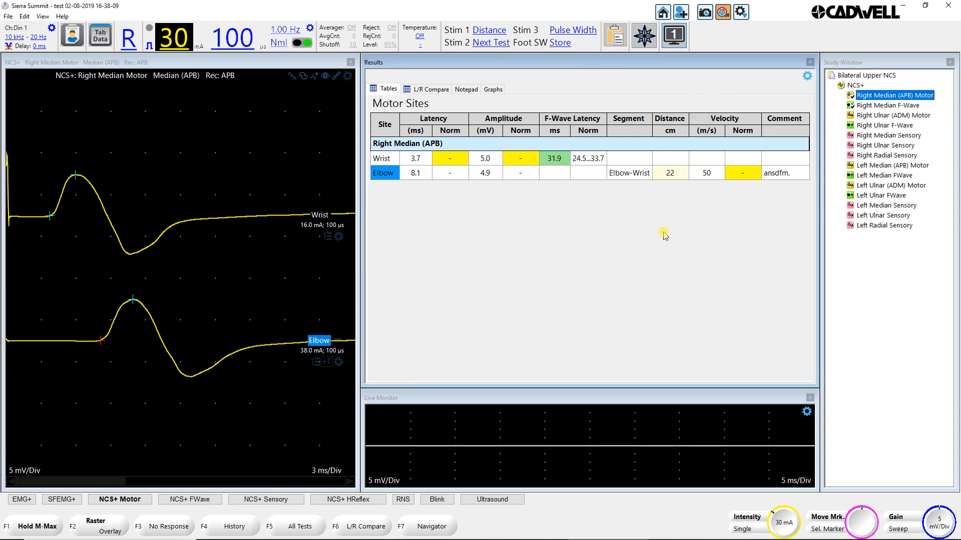
pyautogui.click(807, 75)
pyautogui.click(805, 121)
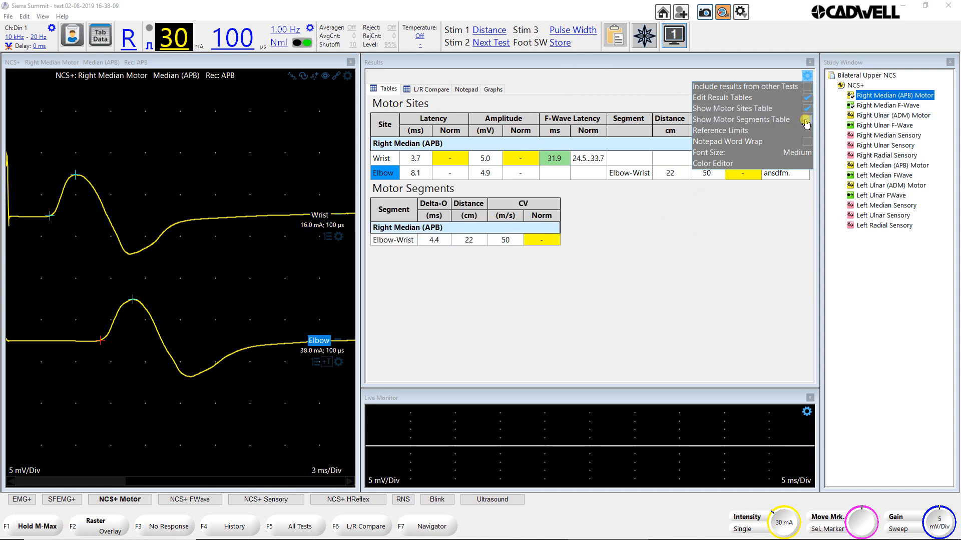
pyautogui.click(545, 242)
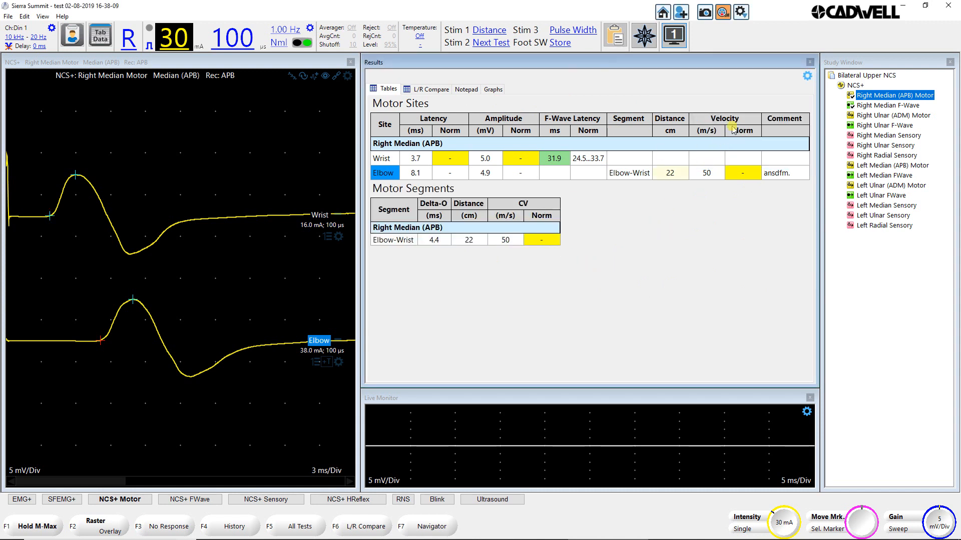
# Remove the Velocity, Distance and Segment columns from the Motor Sites table.
pyautogui.rightClick(708, 119)
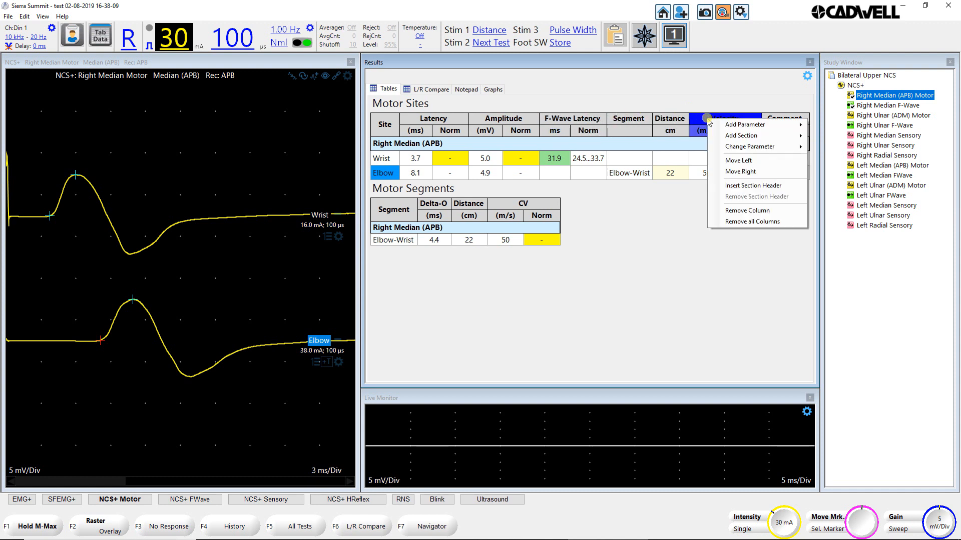
pyautogui.click(732, 210)
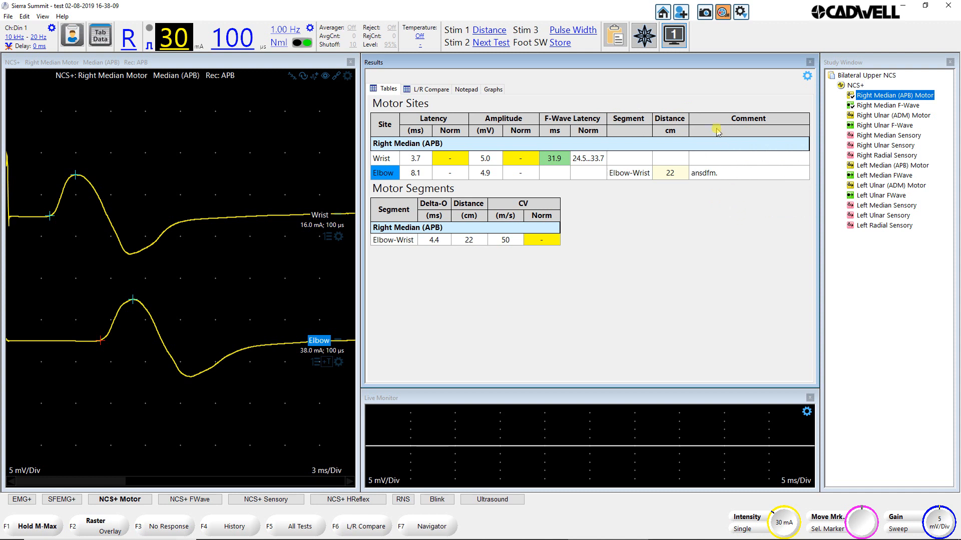
pyautogui.rightClick(669, 119)
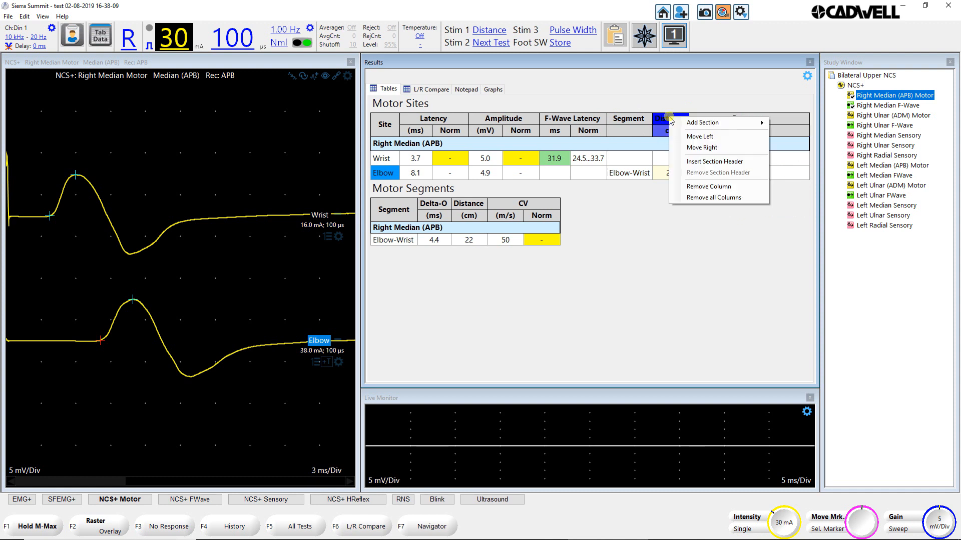
pyautogui.click(693, 187)
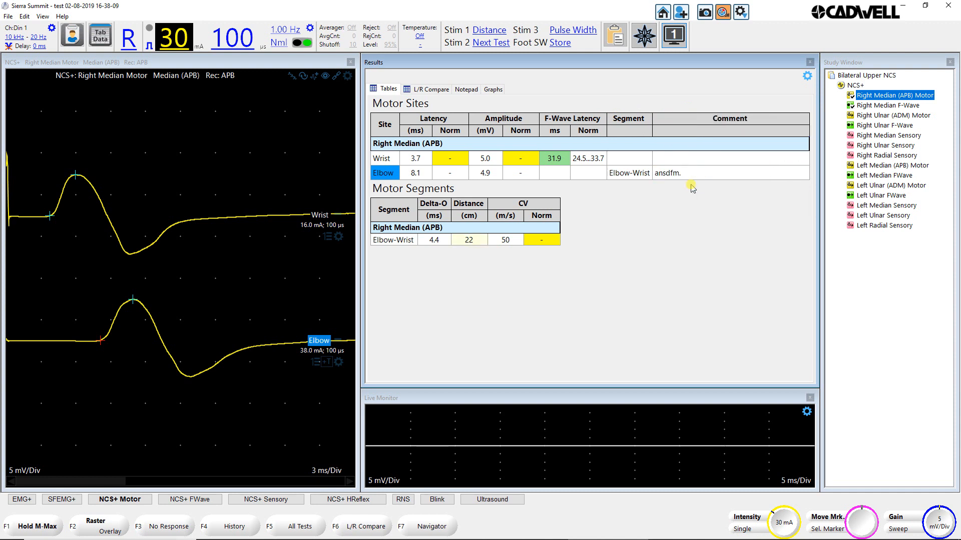
pyautogui.rightClick(622, 118)
pyautogui.click(649, 186)
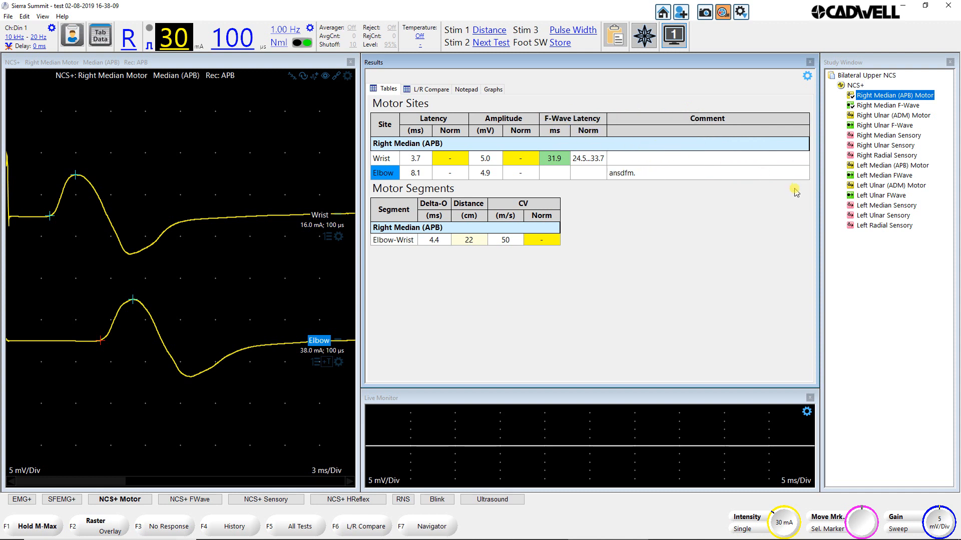
# Narrow the Results and Live Monitor windows to matching widths and widen the NCS+ waveform window to fill the freed space.
pyautogui.moveTo(816, 202); pyautogui.dragTo(727, 218)
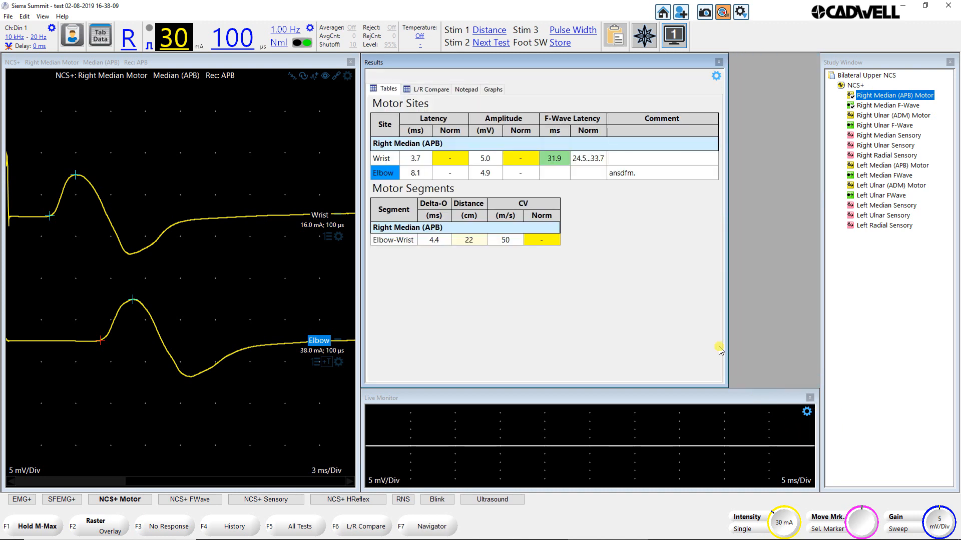
pyautogui.moveTo(724, 350); pyautogui.dragTo(815, 350)
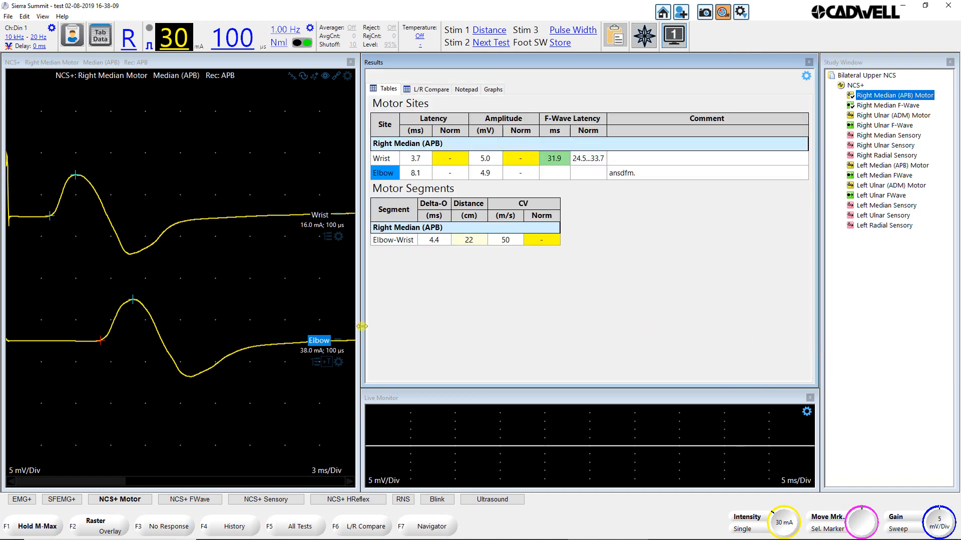
pyautogui.moveTo(363, 325); pyautogui.dragTo(439, 326)
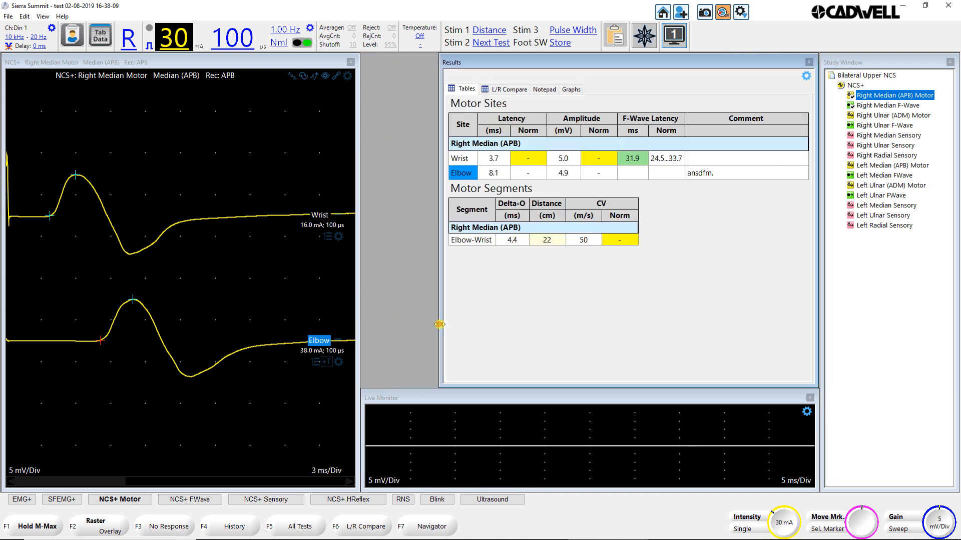
pyautogui.moveTo(367, 423); pyautogui.dragTo(440, 423)
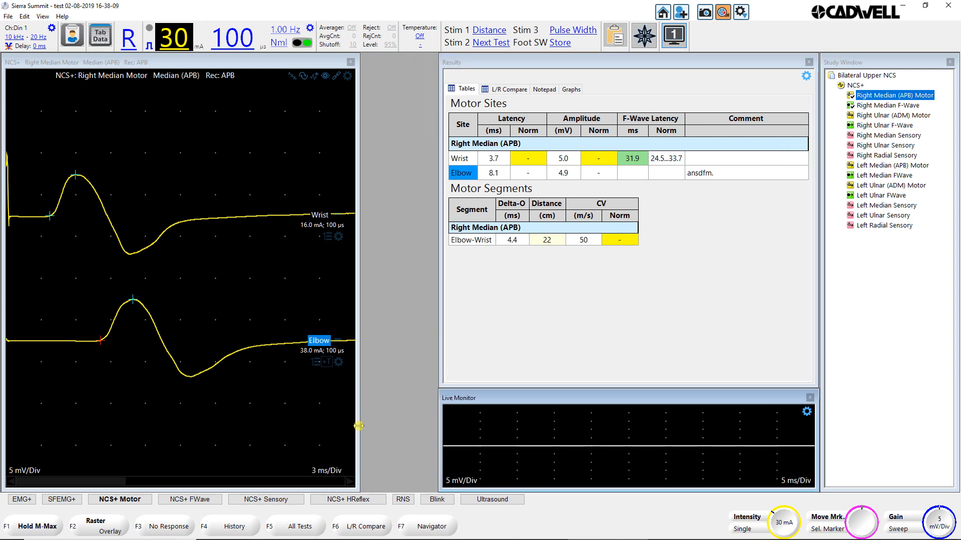
pyautogui.moveTo(357, 426); pyautogui.dragTo(435, 426)
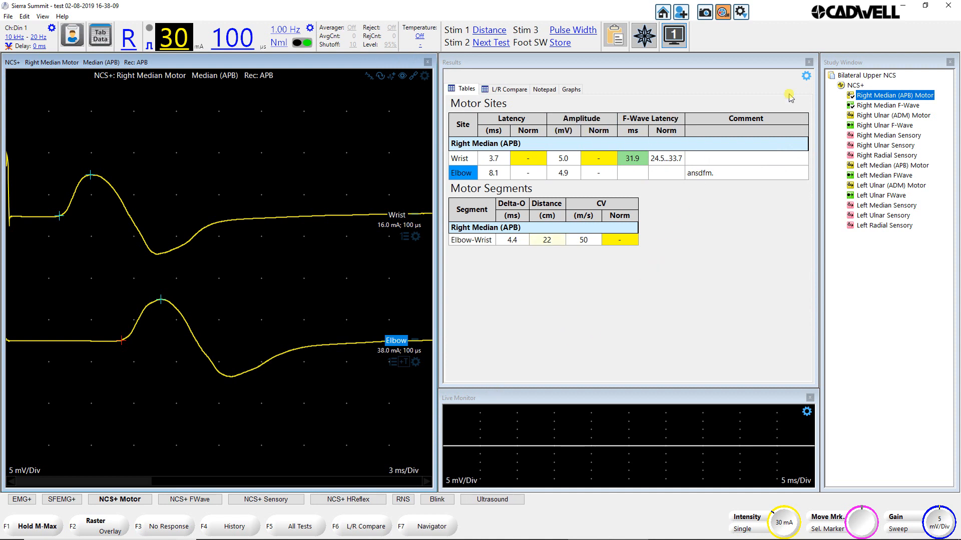
# Turn off editing of the result tables in the Results window settings.
pyautogui.click(809, 77)
pyautogui.click(807, 77)
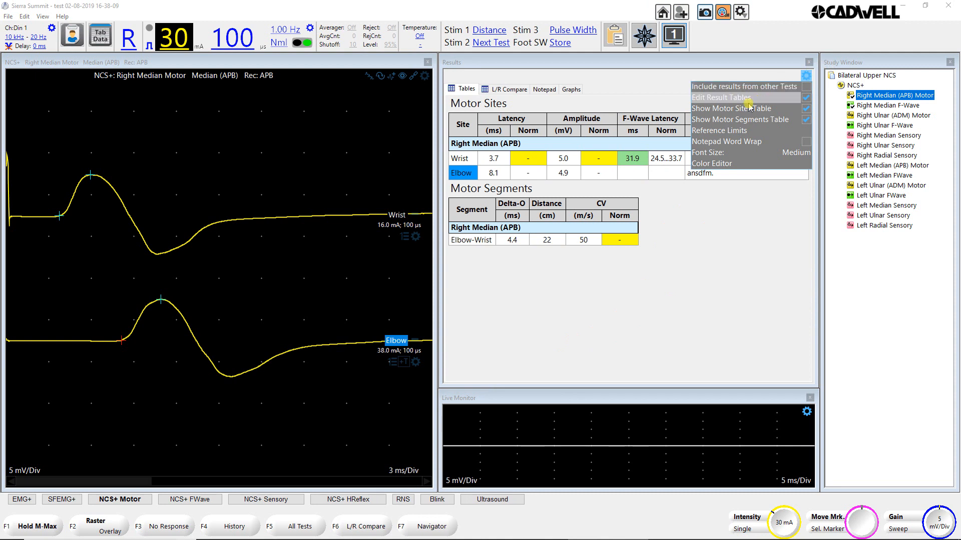
pyautogui.click(807, 98)
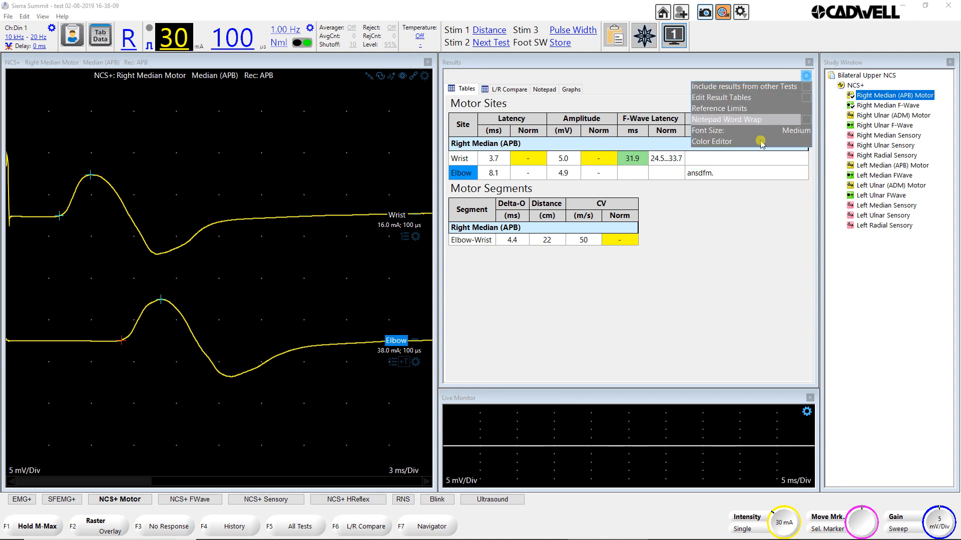
pyautogui.click(730, 224)
pyautogui.click(24, 16)
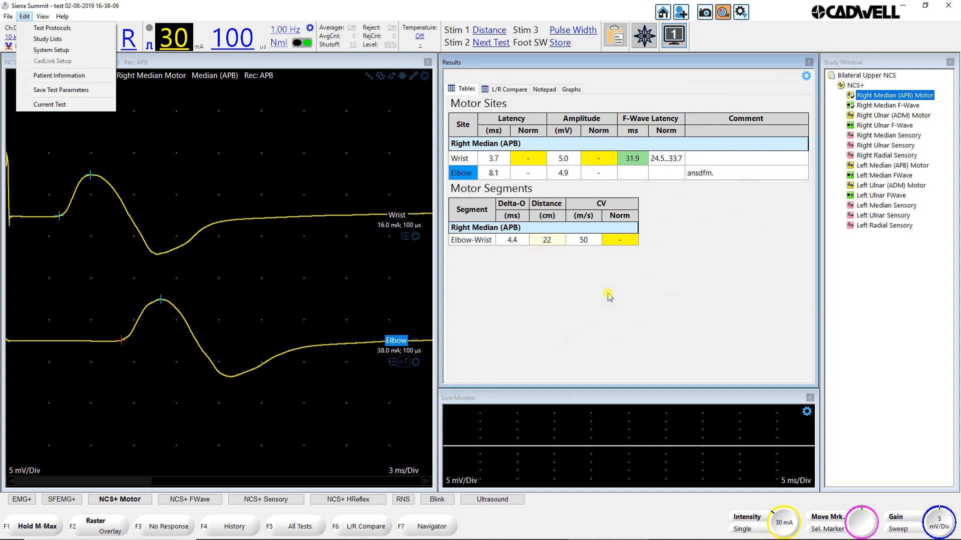
pyautogui.click(631, 306)
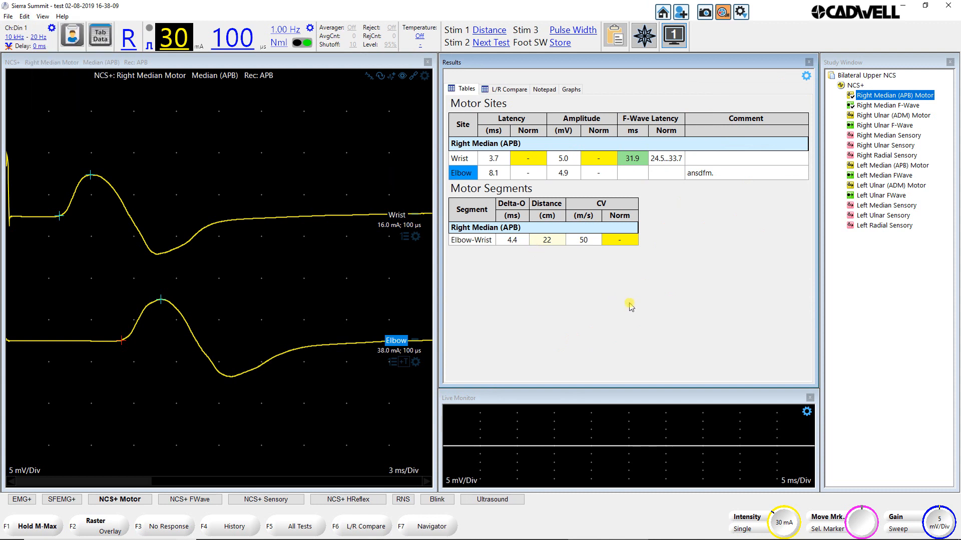
pyautogui.click(807, 77)
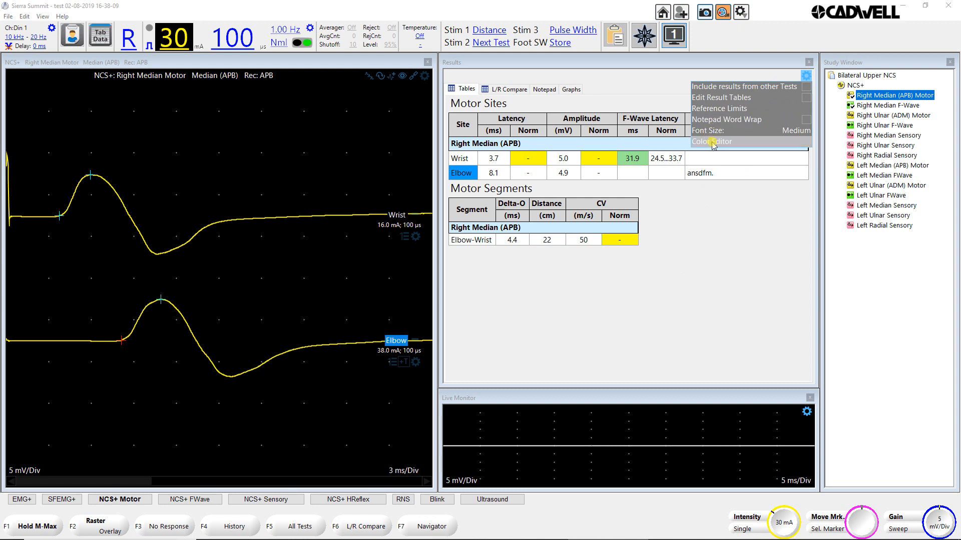
pyautogui.click(754, 110)
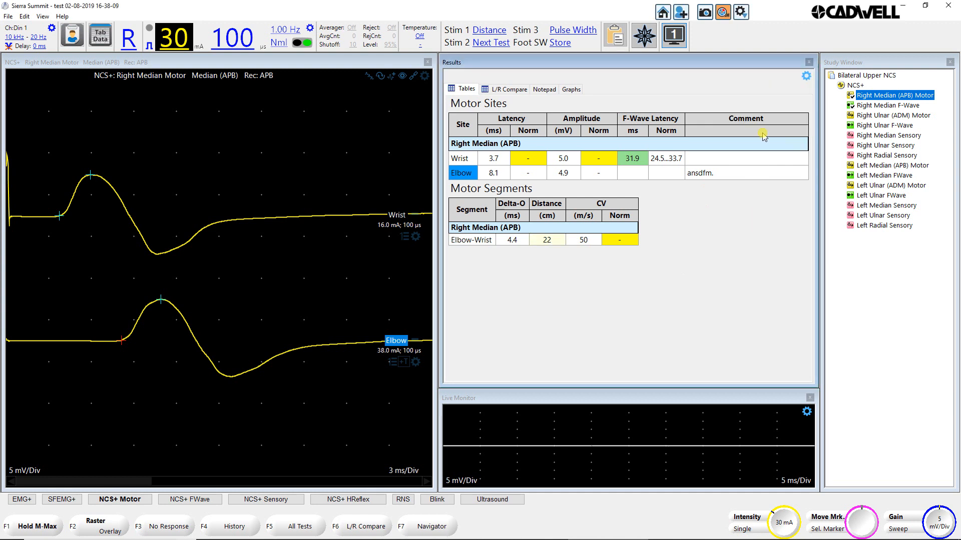